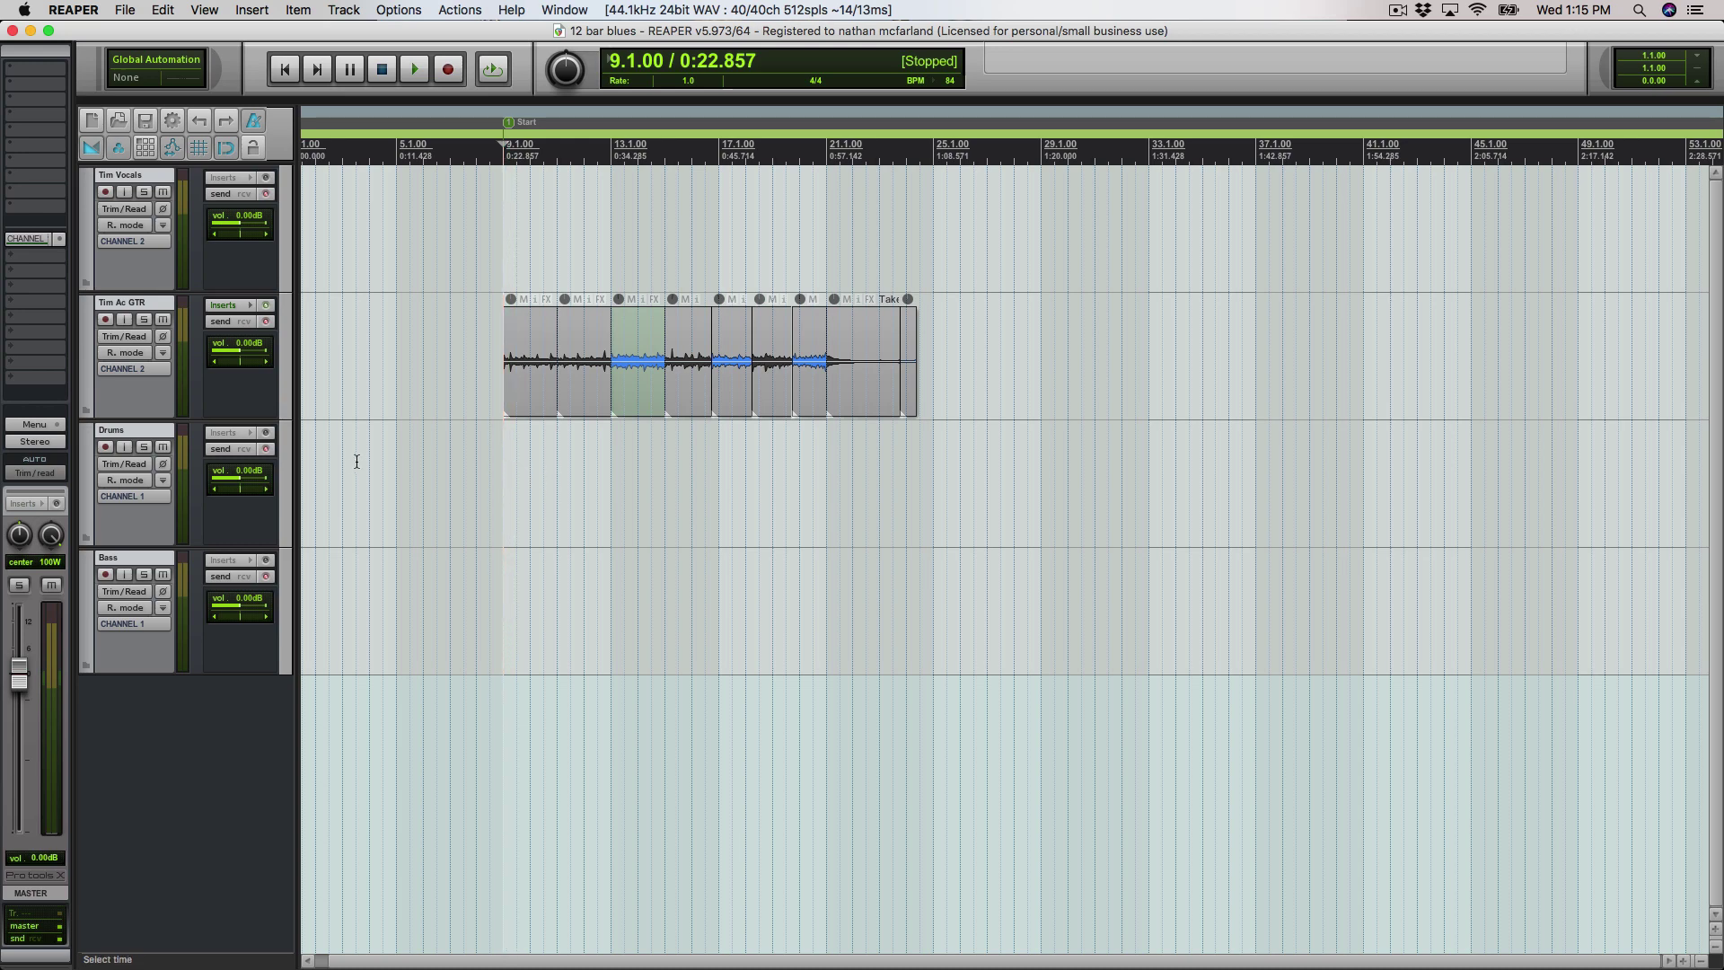
# Zoom in horizontally on the Tim Ac GTR comp clips in the arrange view.
pyautogui.scroll(3, 354, 461)
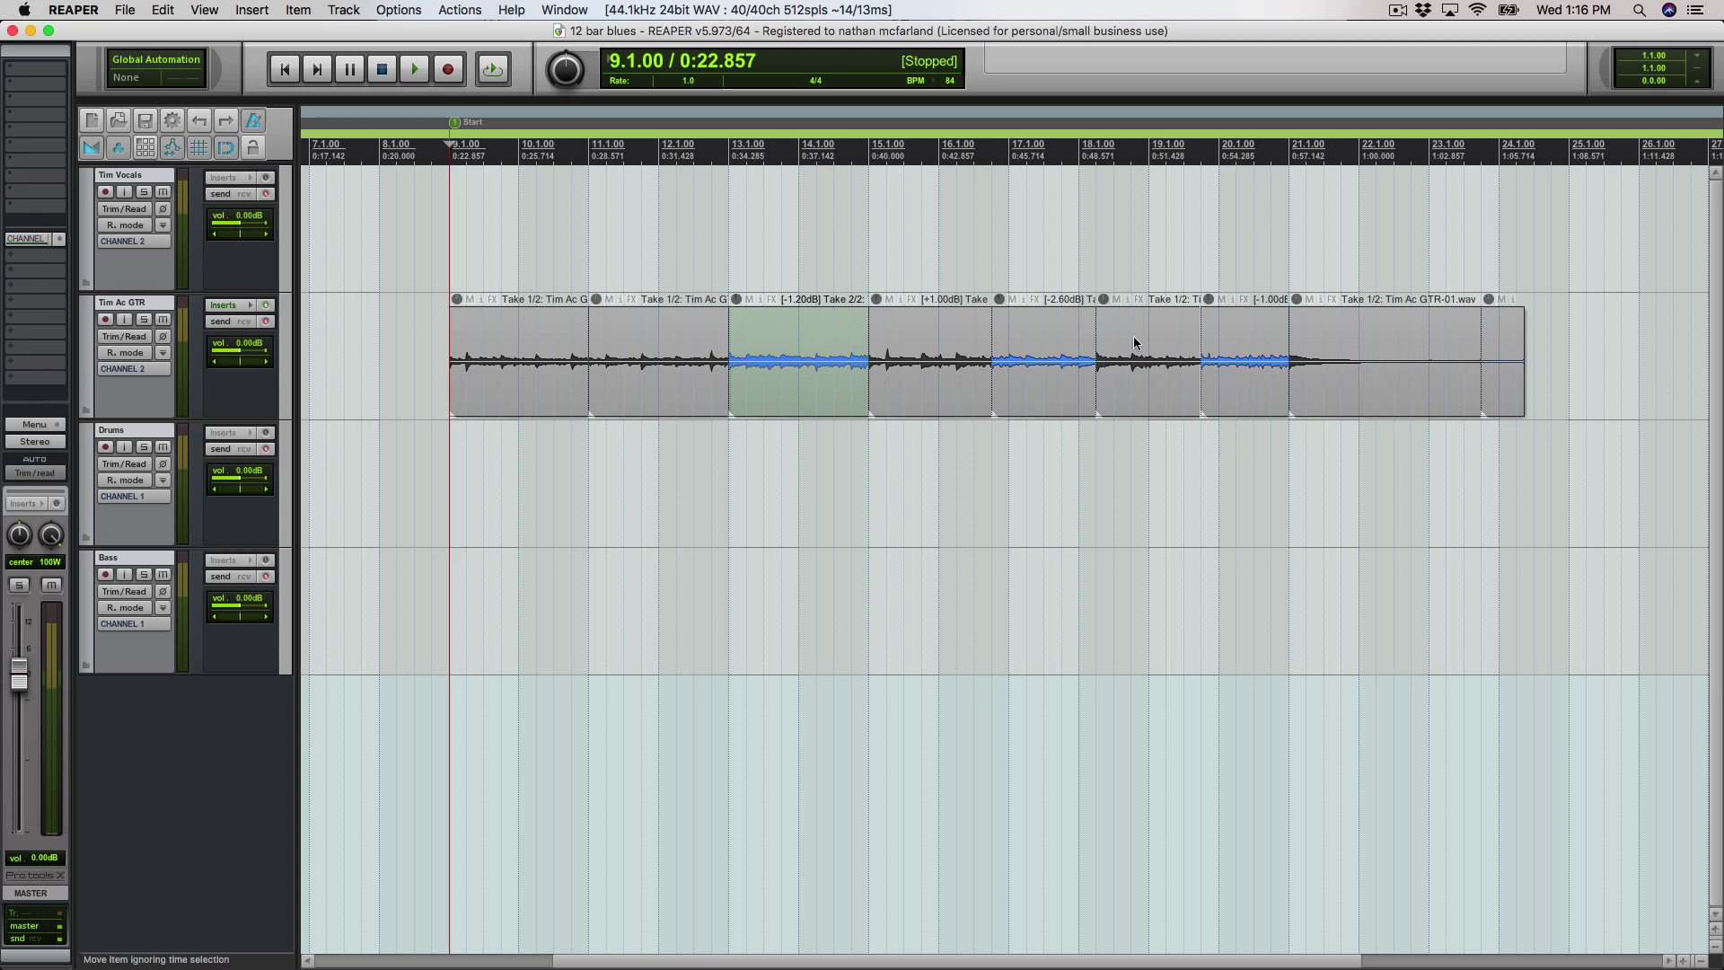
# Select every clip on the Tim Ac GTR track and move the edit position back to bar 8.
pyautogui.press('super+z')
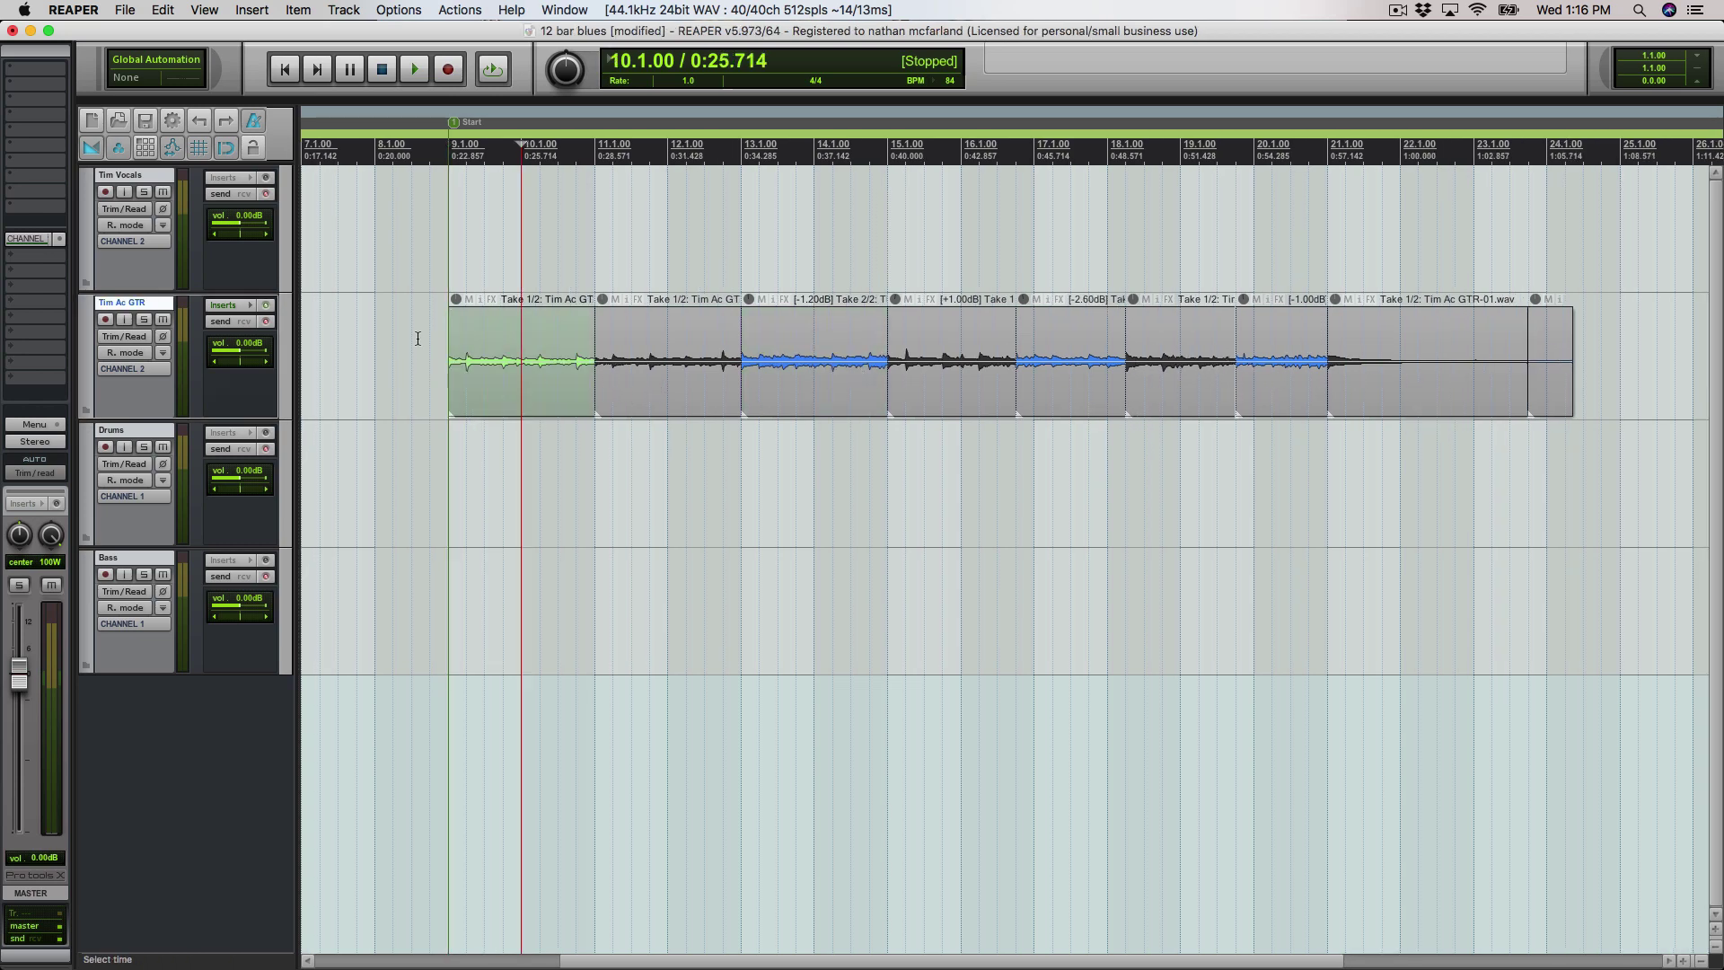
pyautogui.moveTo(417, 338); pyautogui.dragTo(1549, 391)
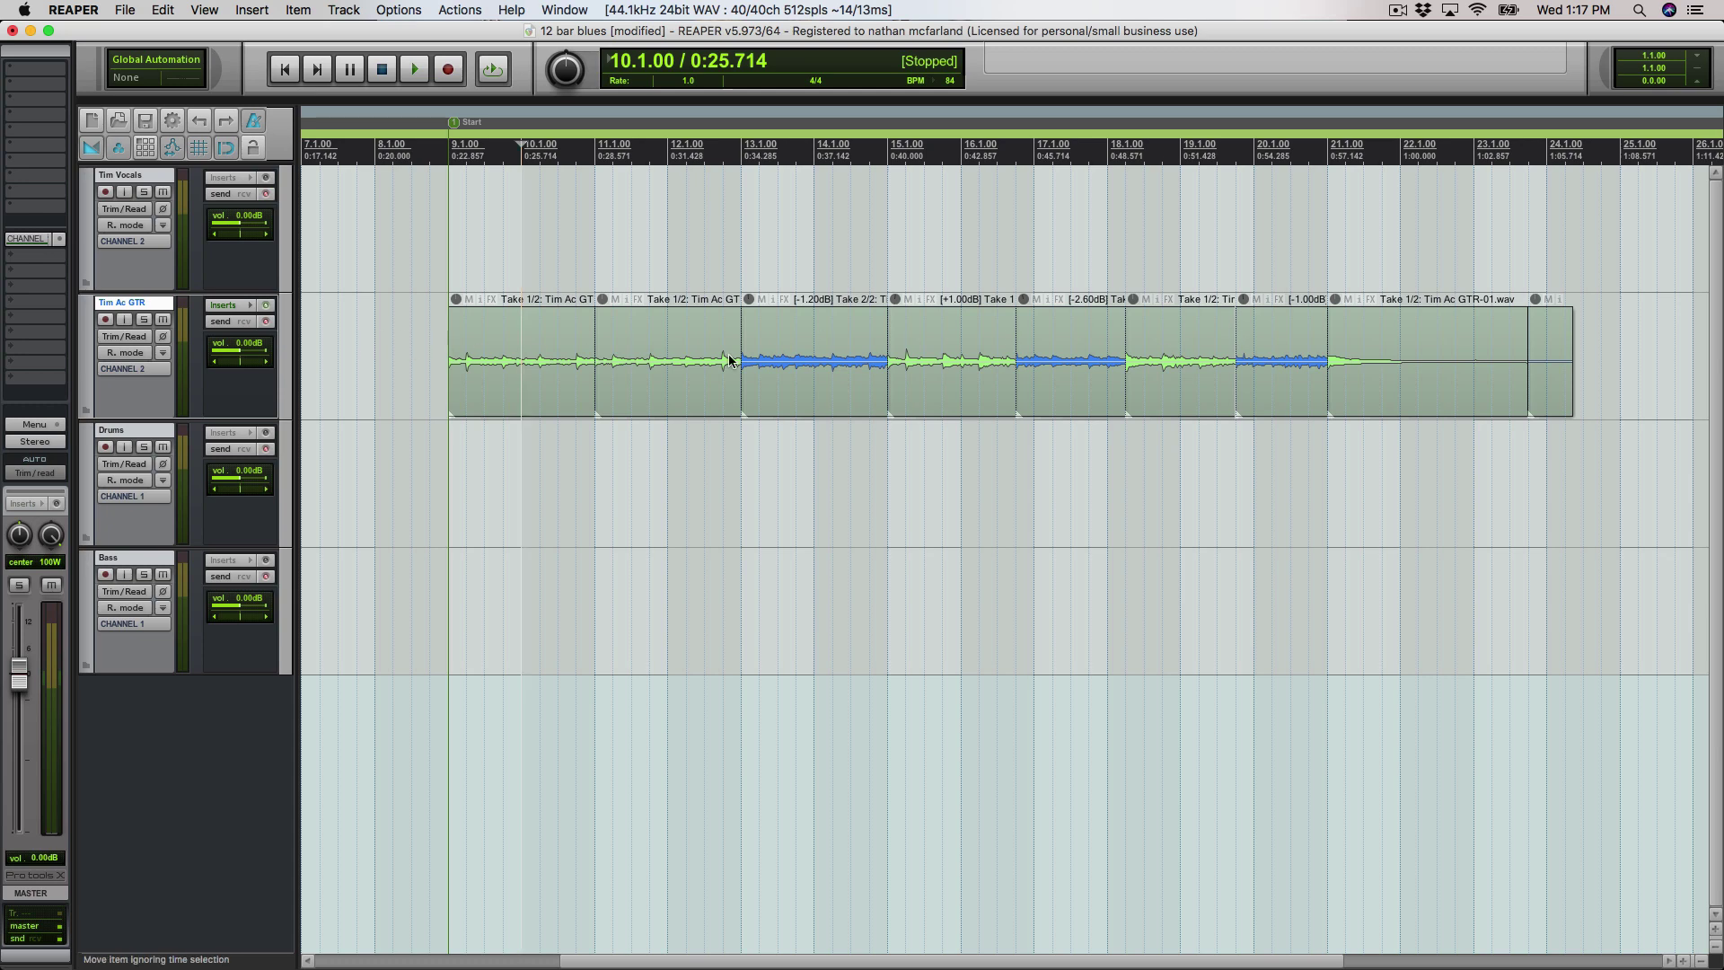
pyautogui.press('pageup')
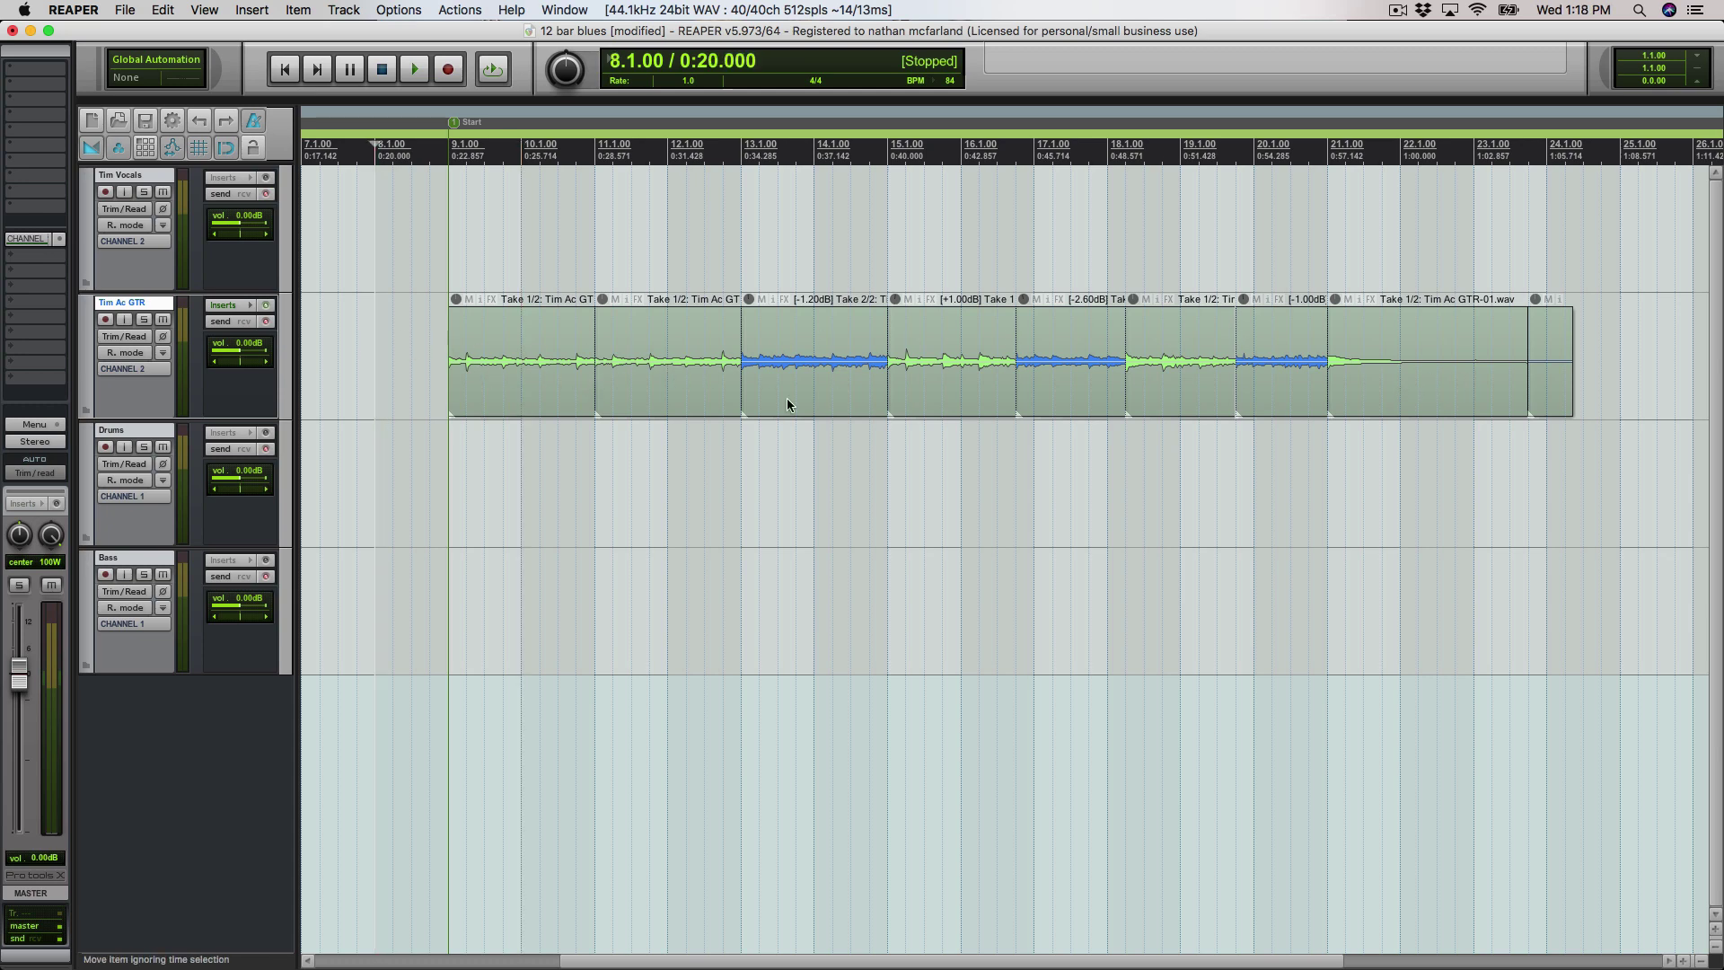
# Glue the selected Tim Ac GTR clips into a single item via the context menu.
pyautogui.rightClick(609, 355)
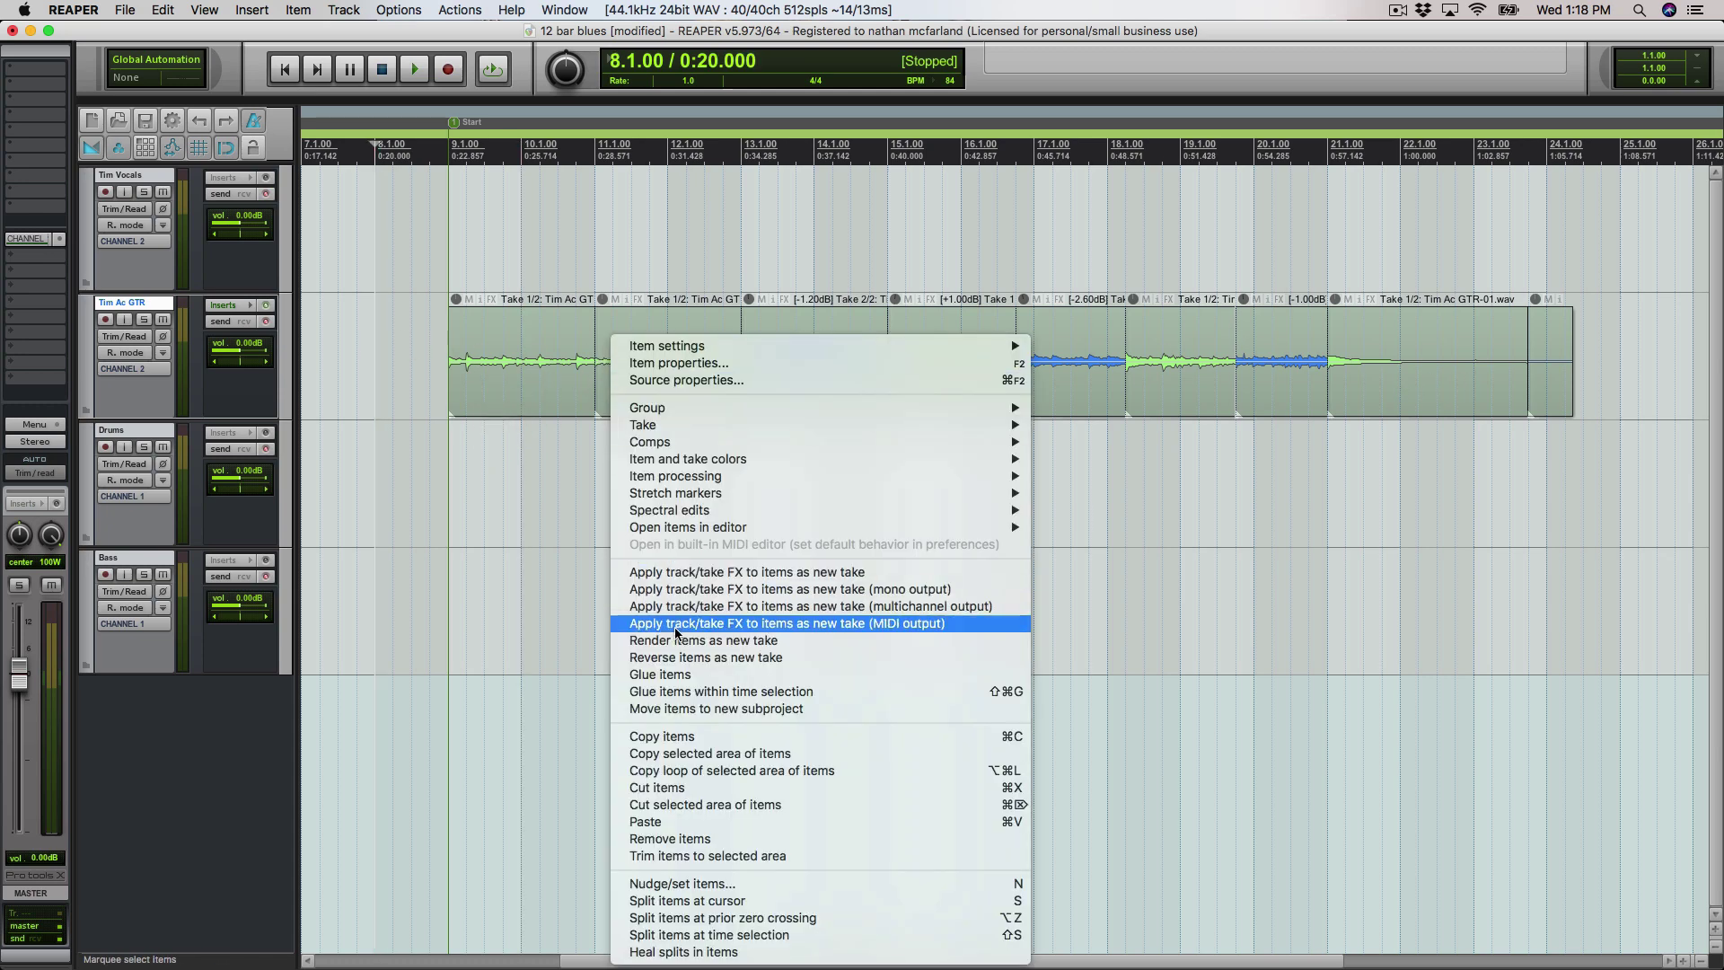
pyautogui.click(687, 674)
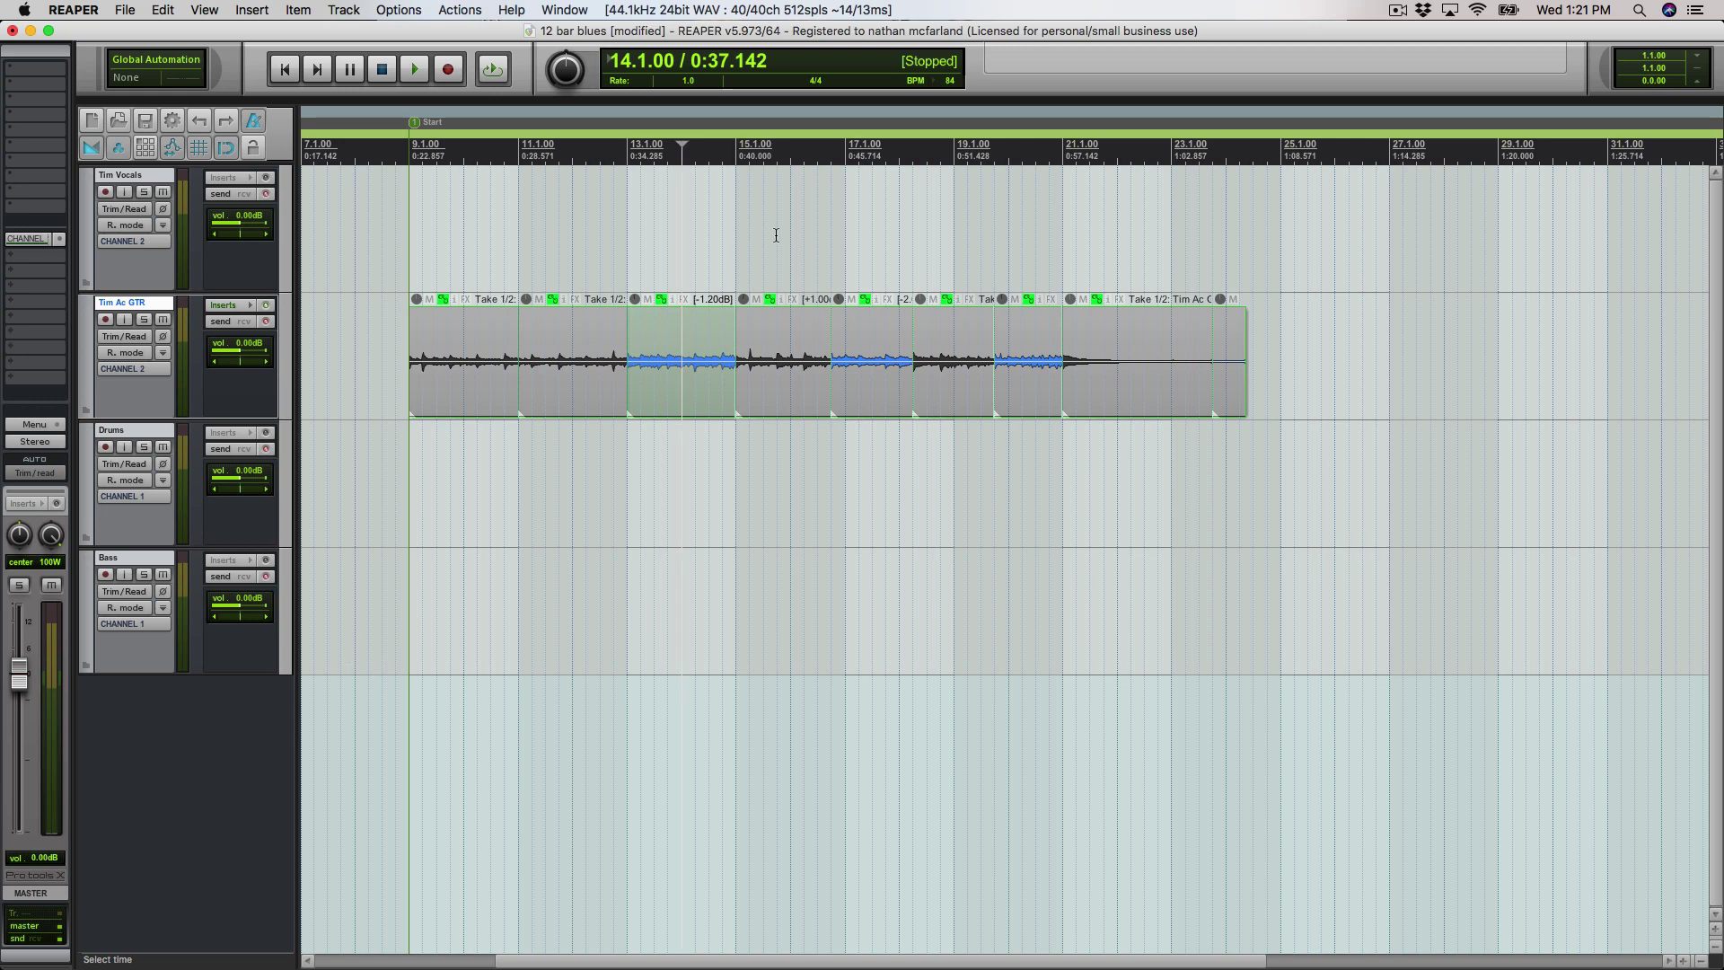
pyautogui.click(126, 12)
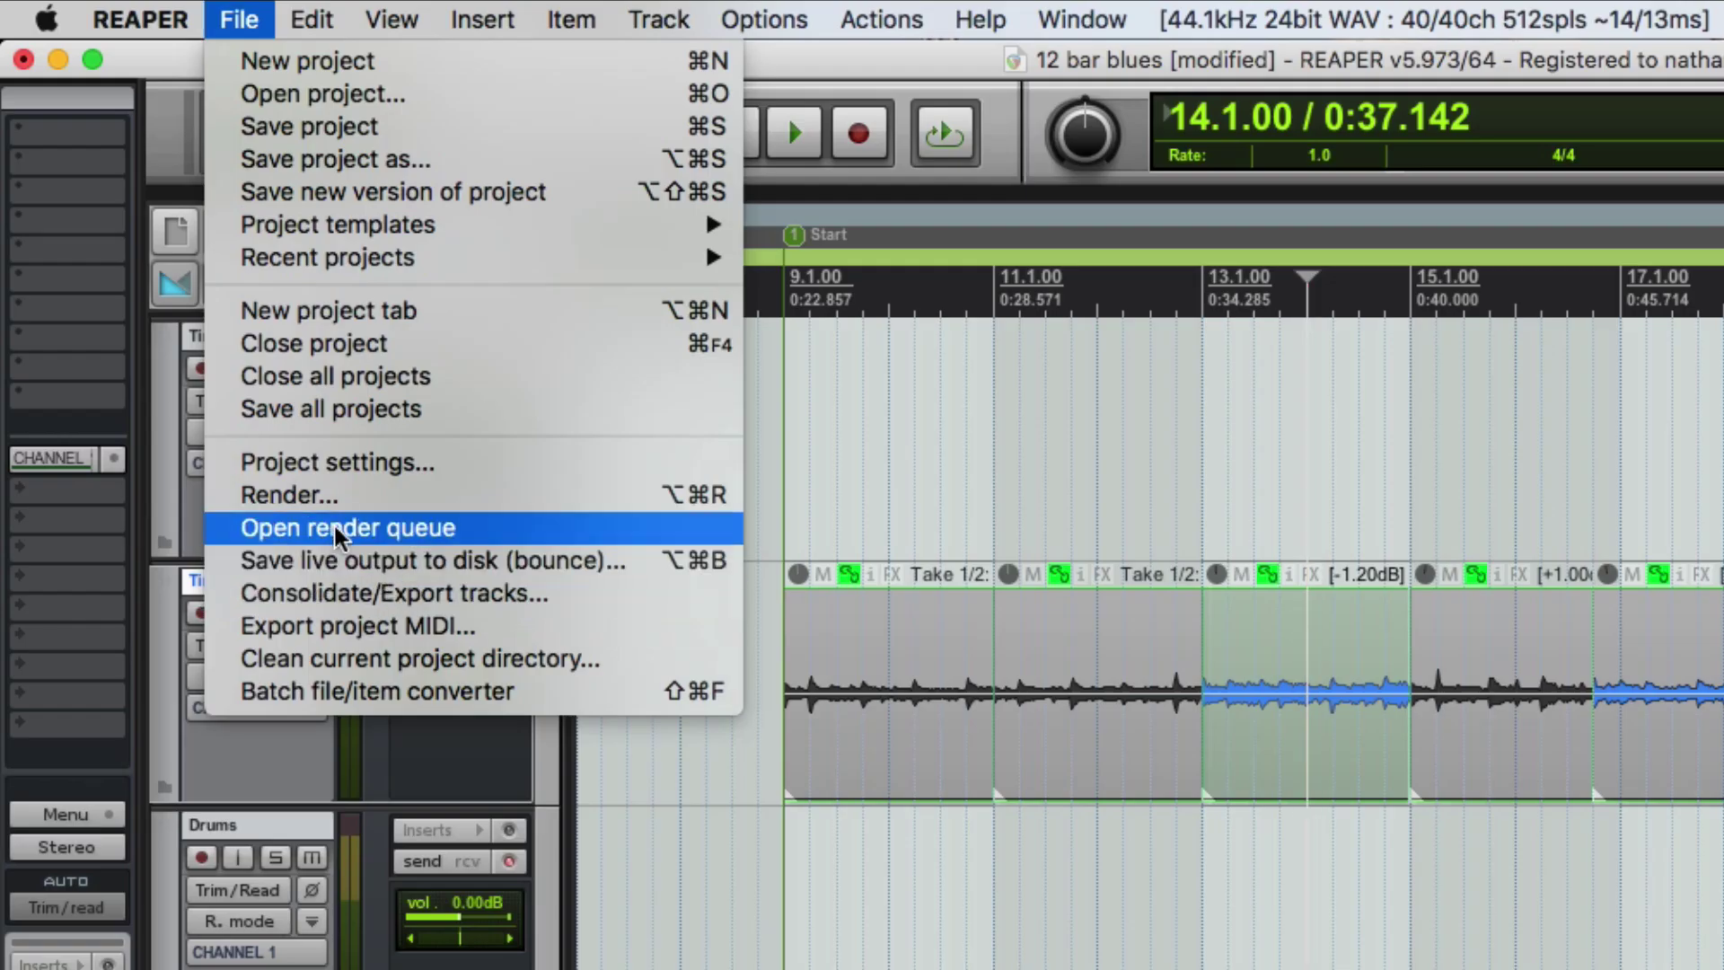
pyautogui.click(346, 597)
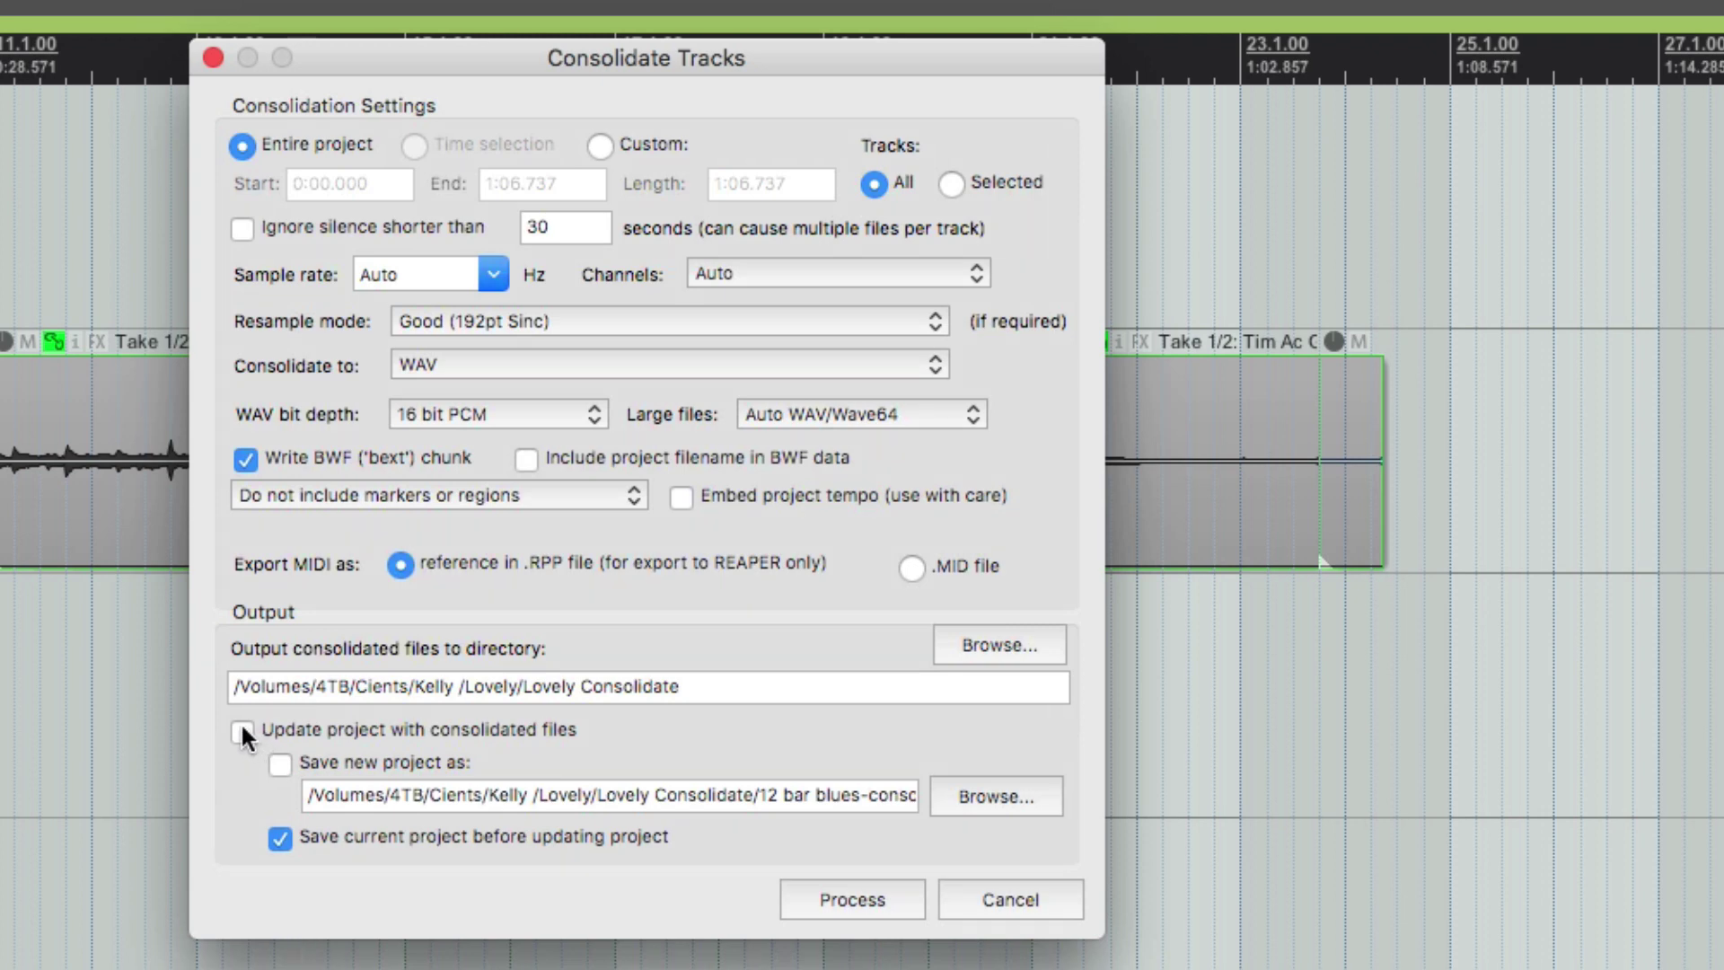
pyautogui.click(242, 727)
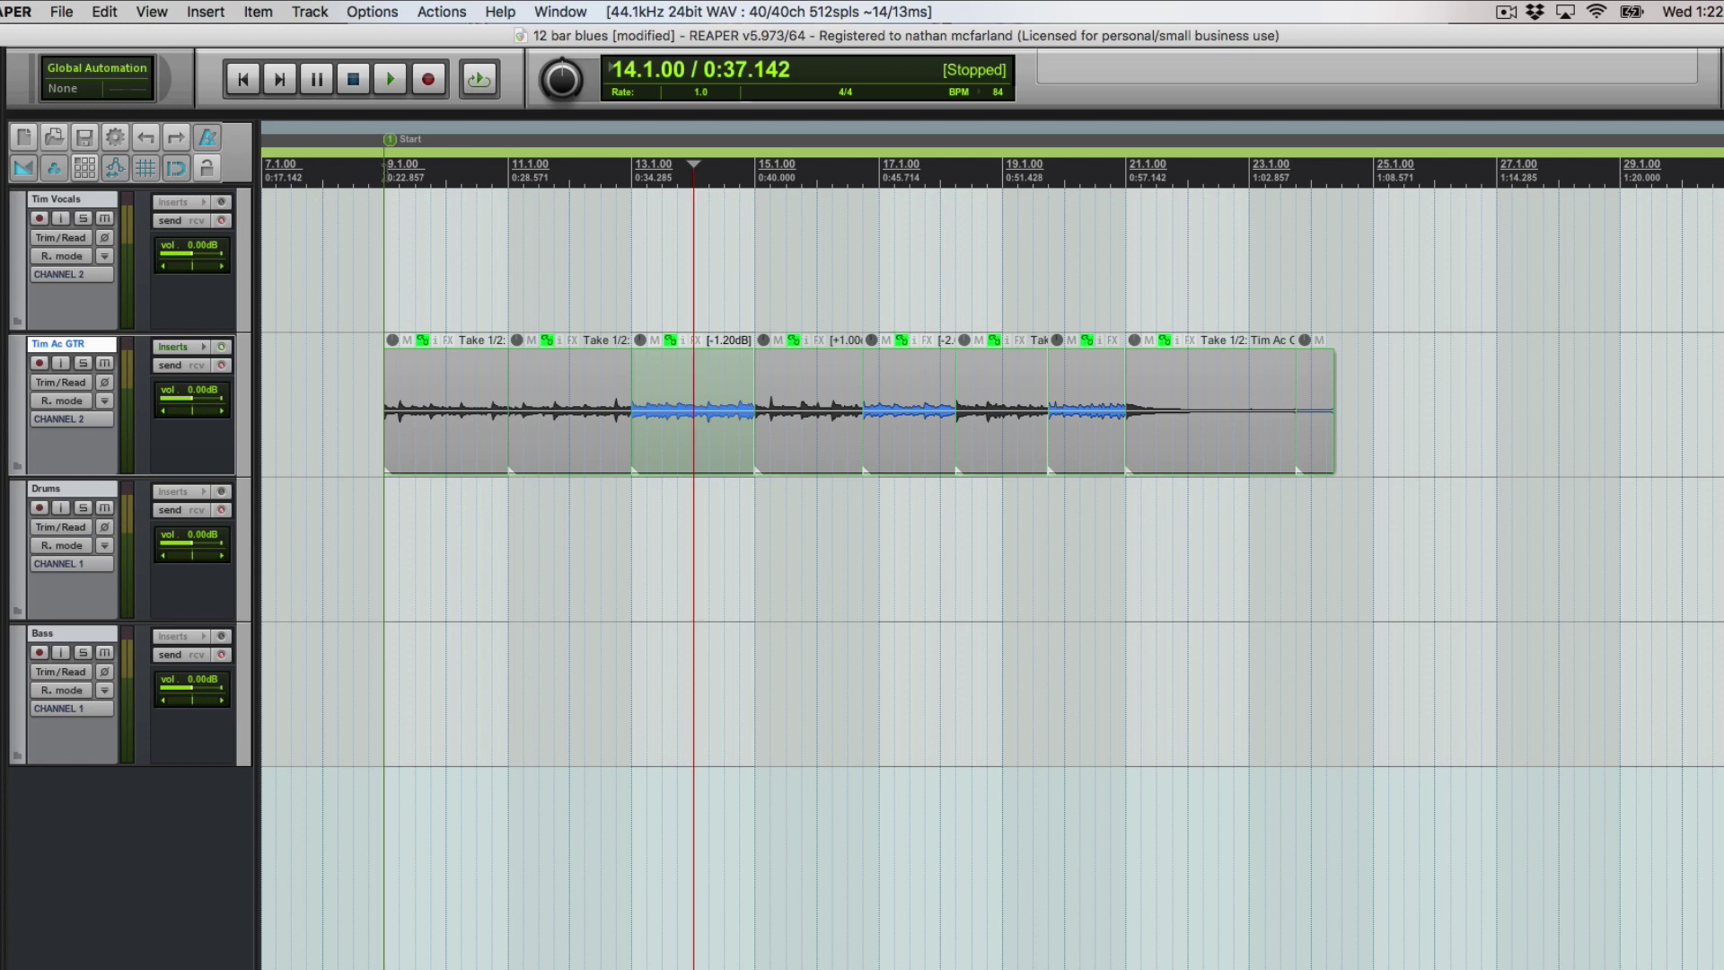
# Set a time selection from bar 9 to bar 25 and open File > Consolidate/Export tracks.
pyautogui.moveTo(387, 170); pyautogui.dragTo(1377, 225)
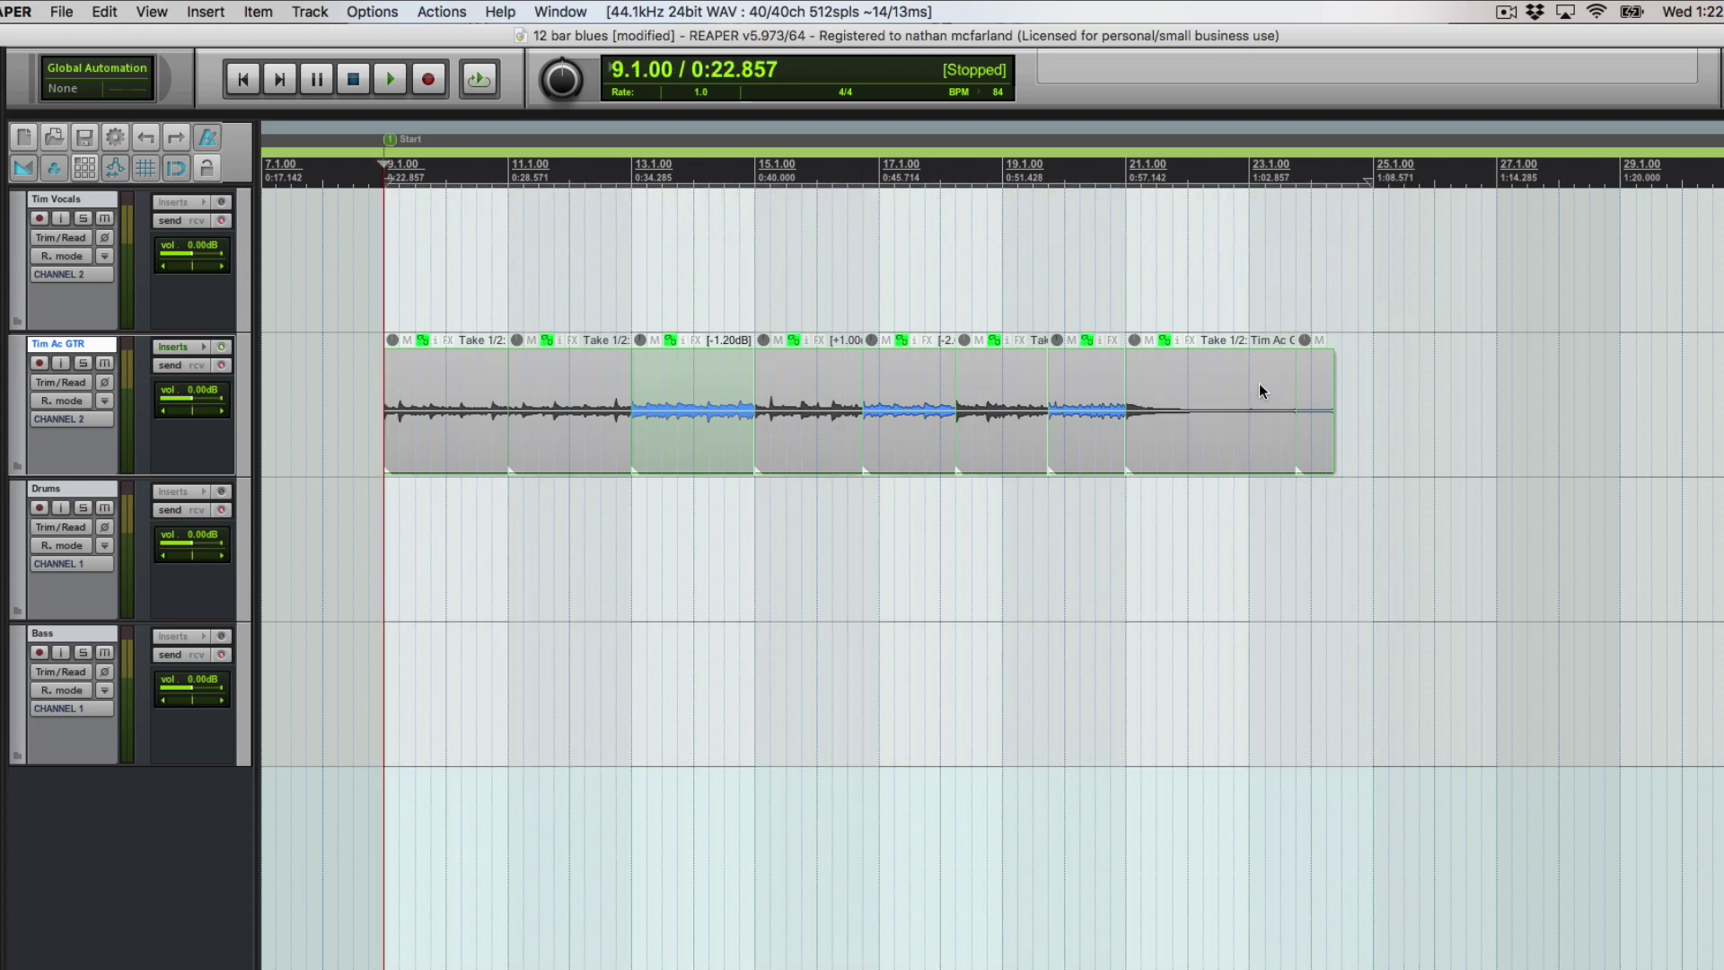
pyautogui.click(61, 11)
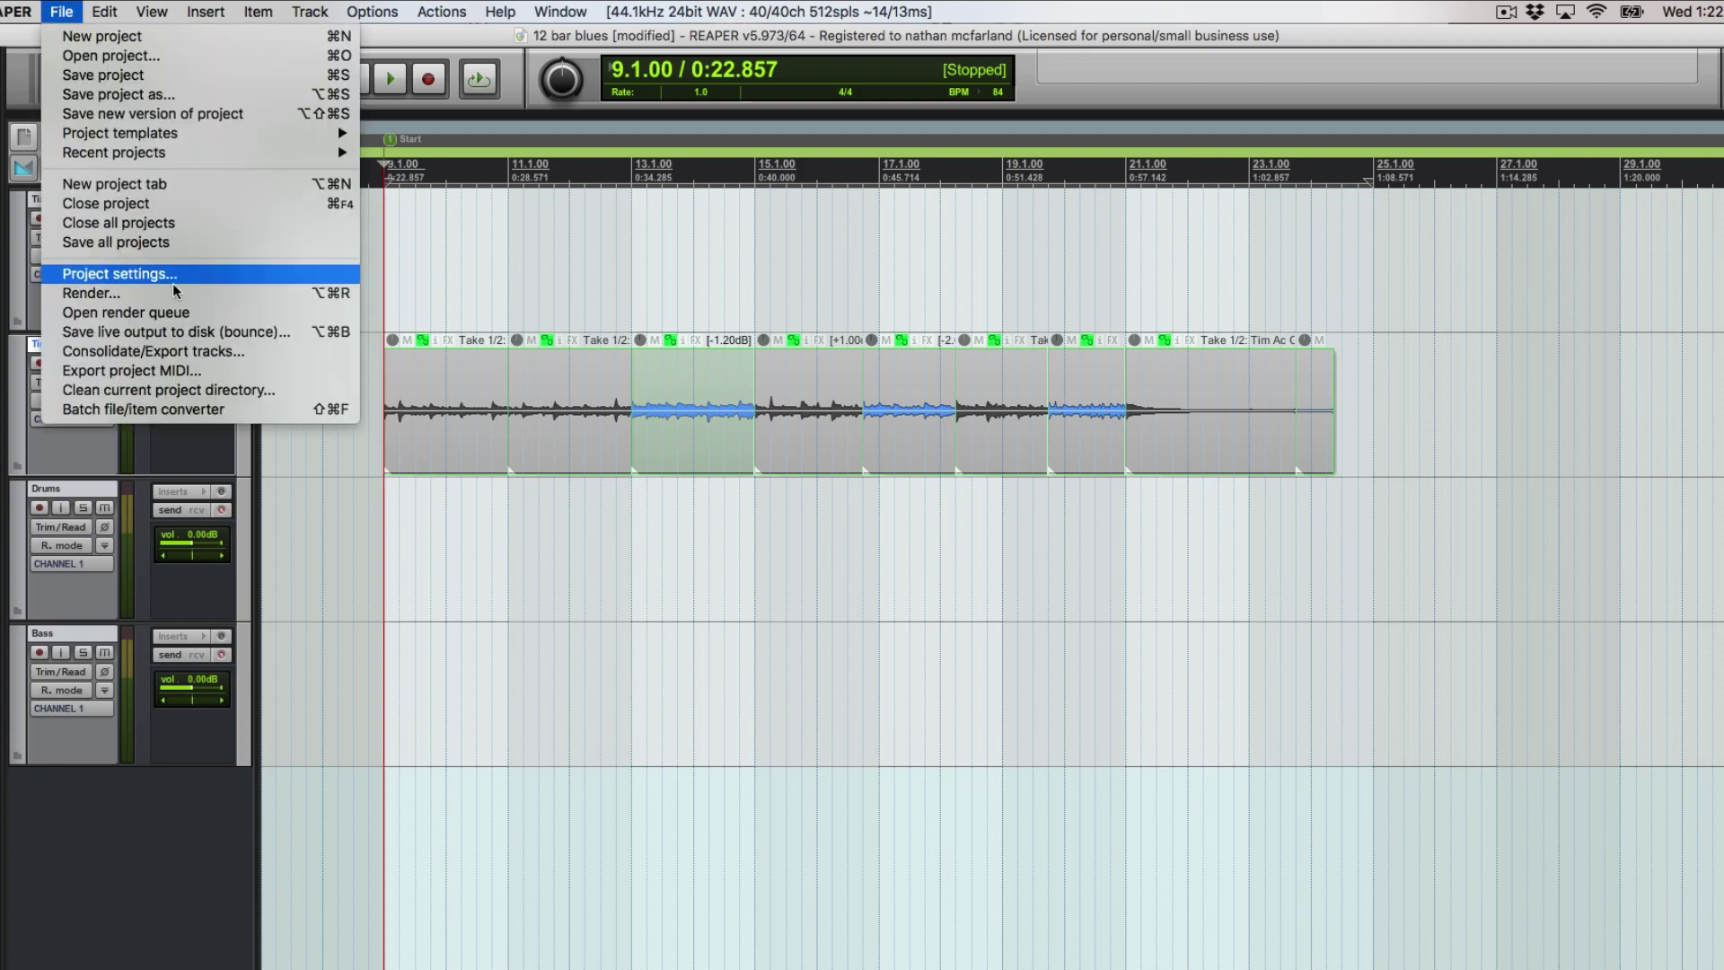
pyautogui.click(109, 352)
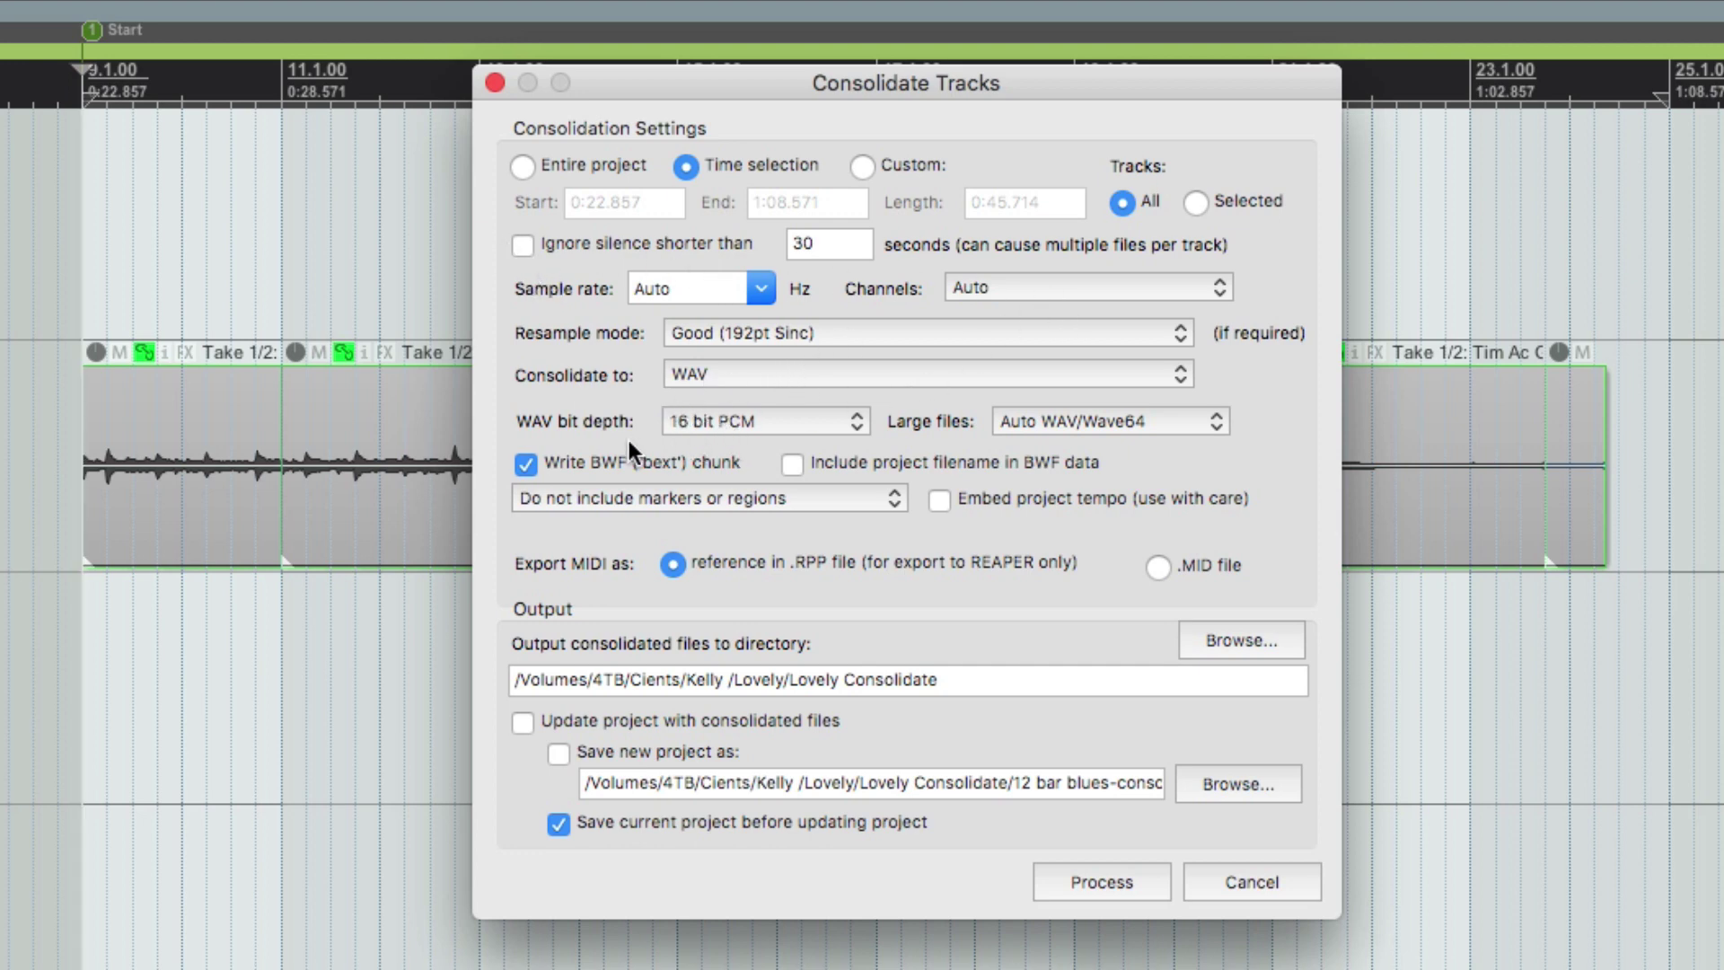
# Consolidate as 16 bit PCM WAV, updating the project and saving as a new project.
pyautogui.click(815, 417)
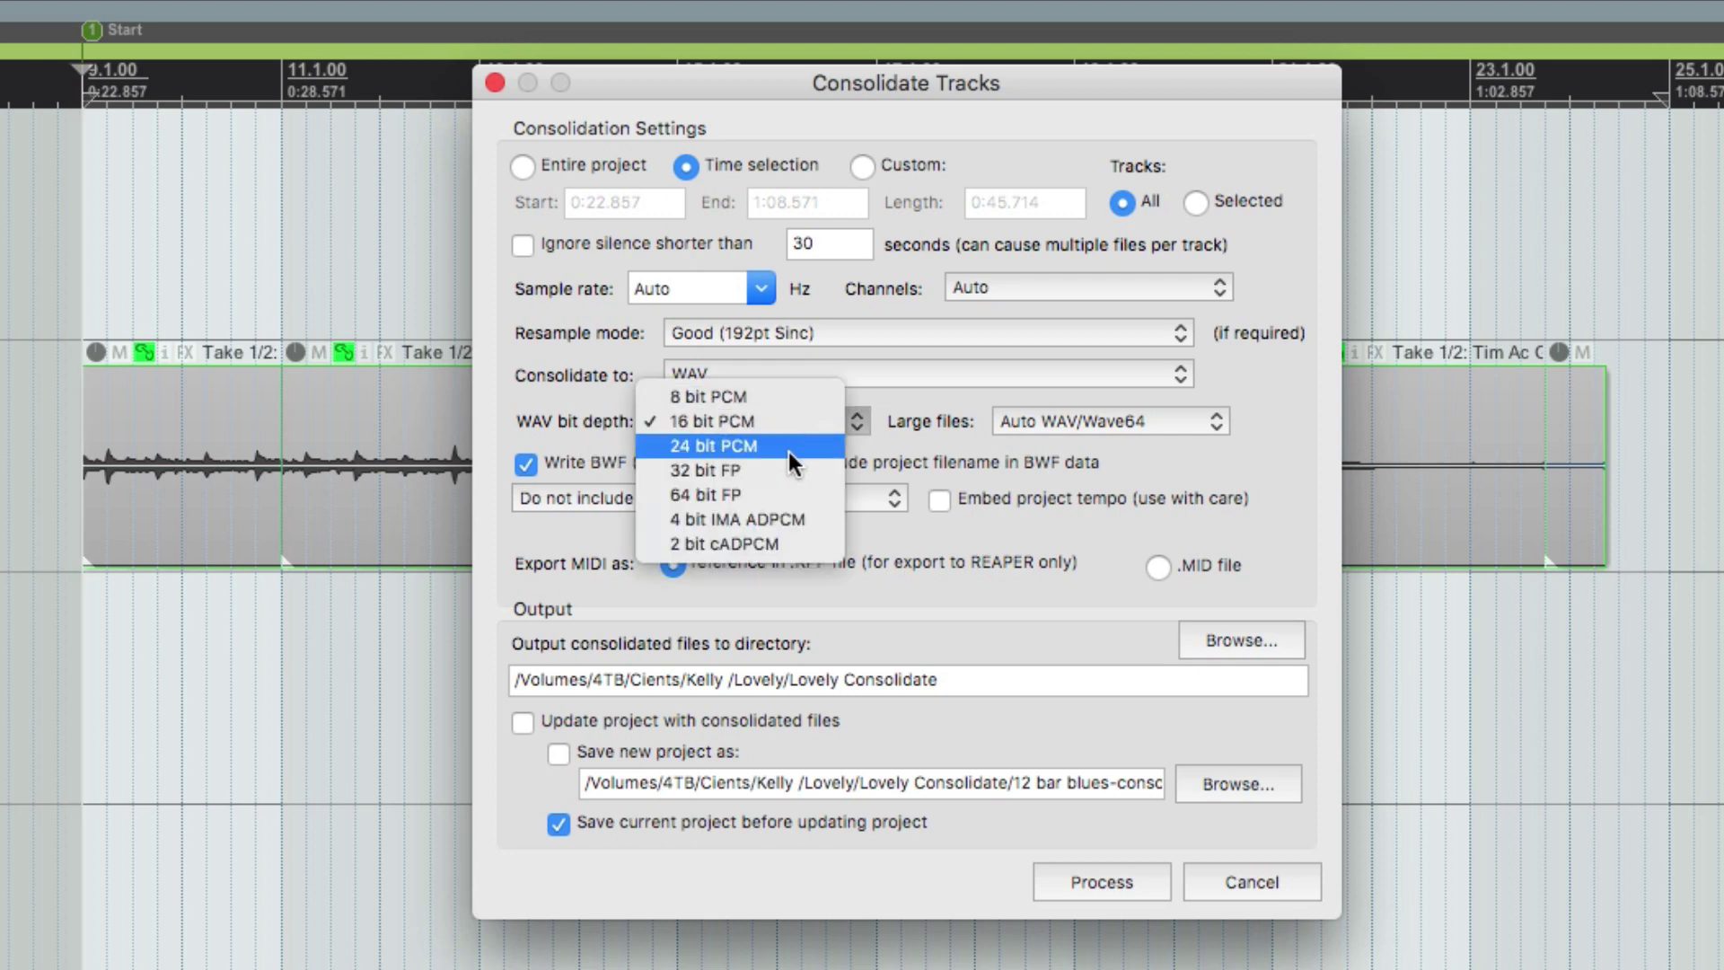
pyautogui.click(930, 565)
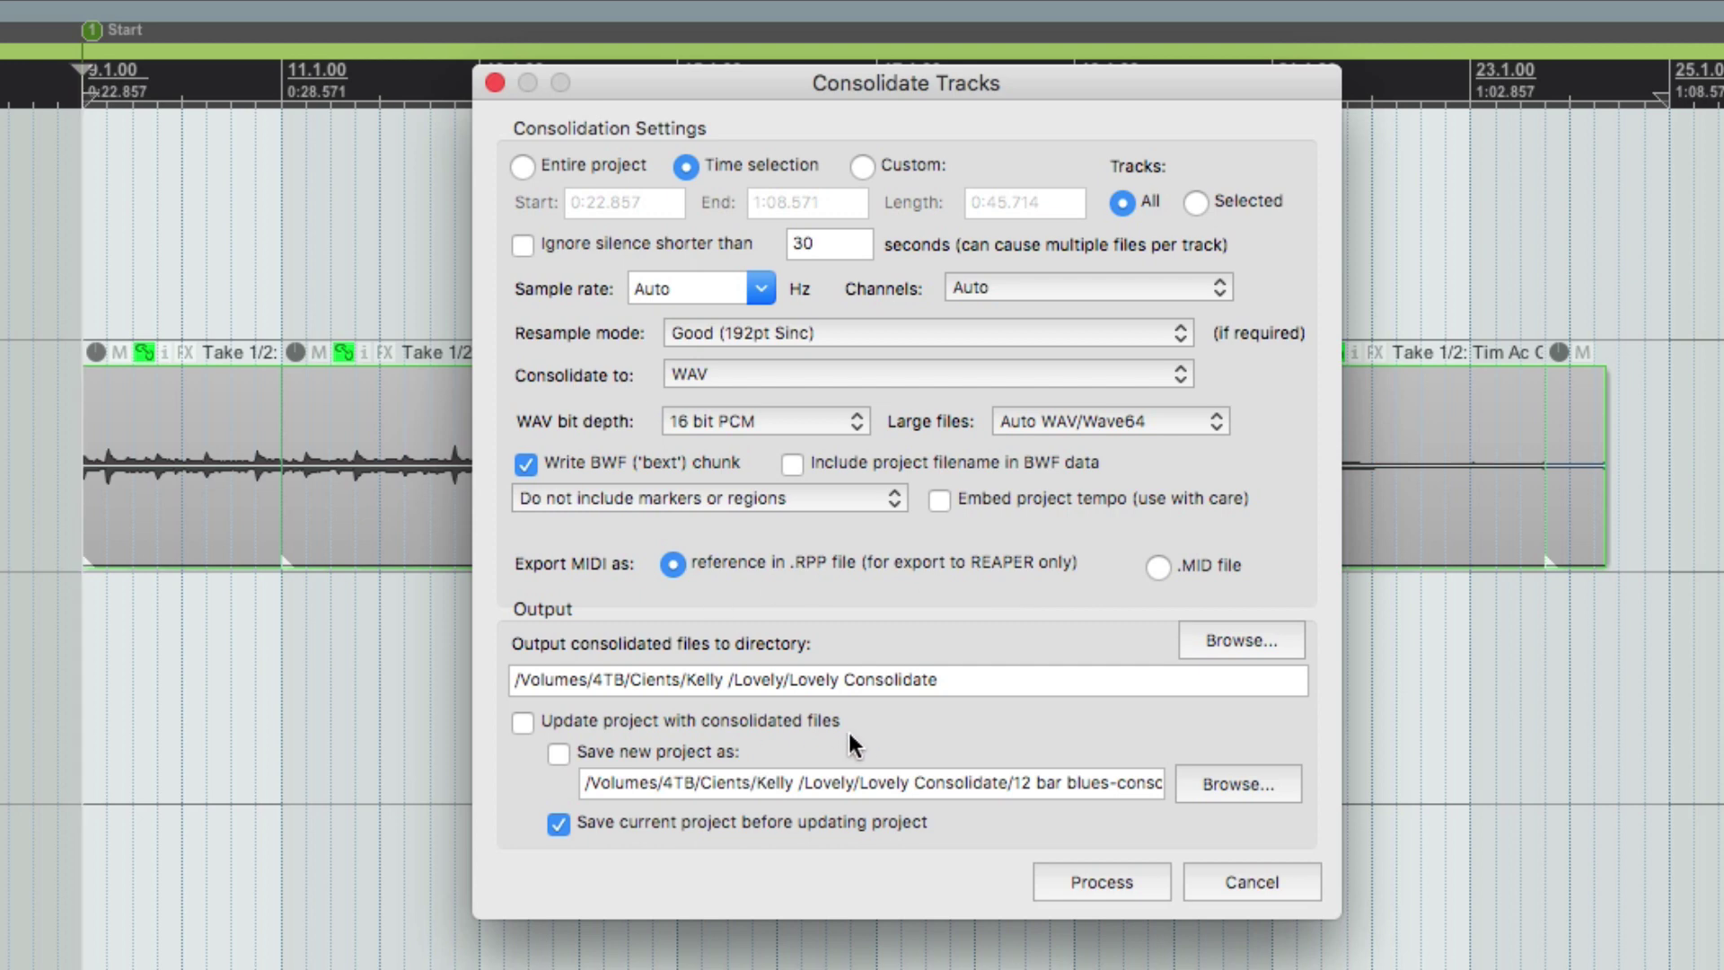
pyautogui.click(522, 721)
pyautogui.click(559, 753)
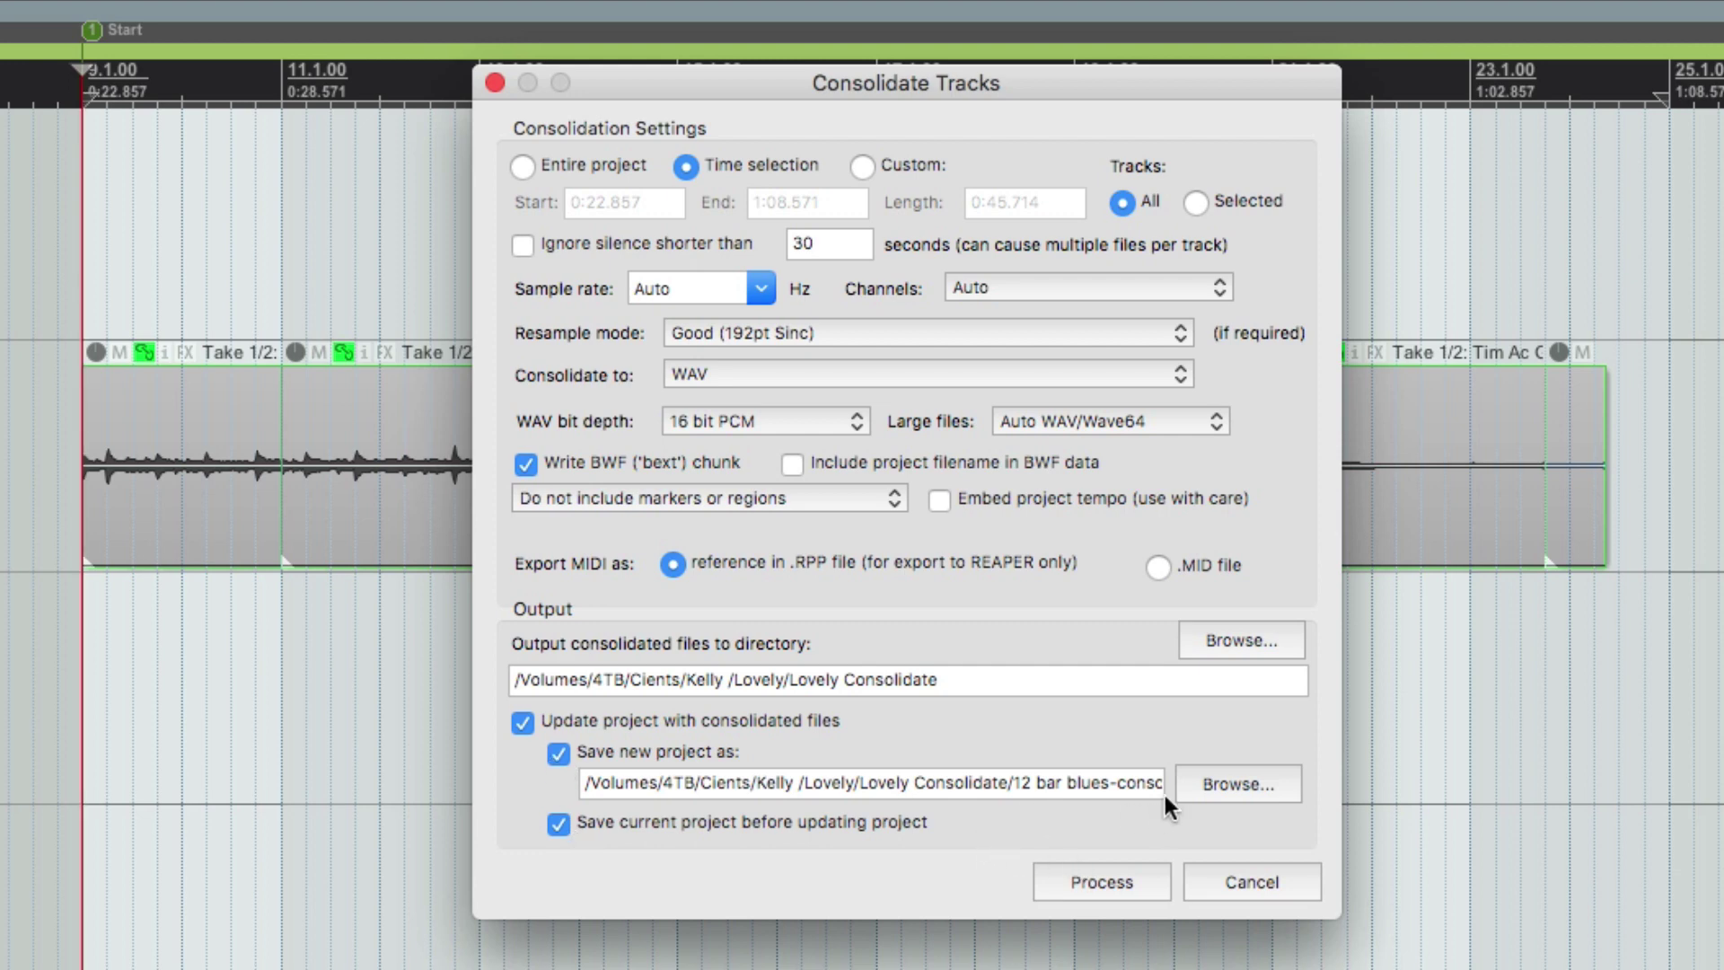
pyautogui.click(1112, 880)
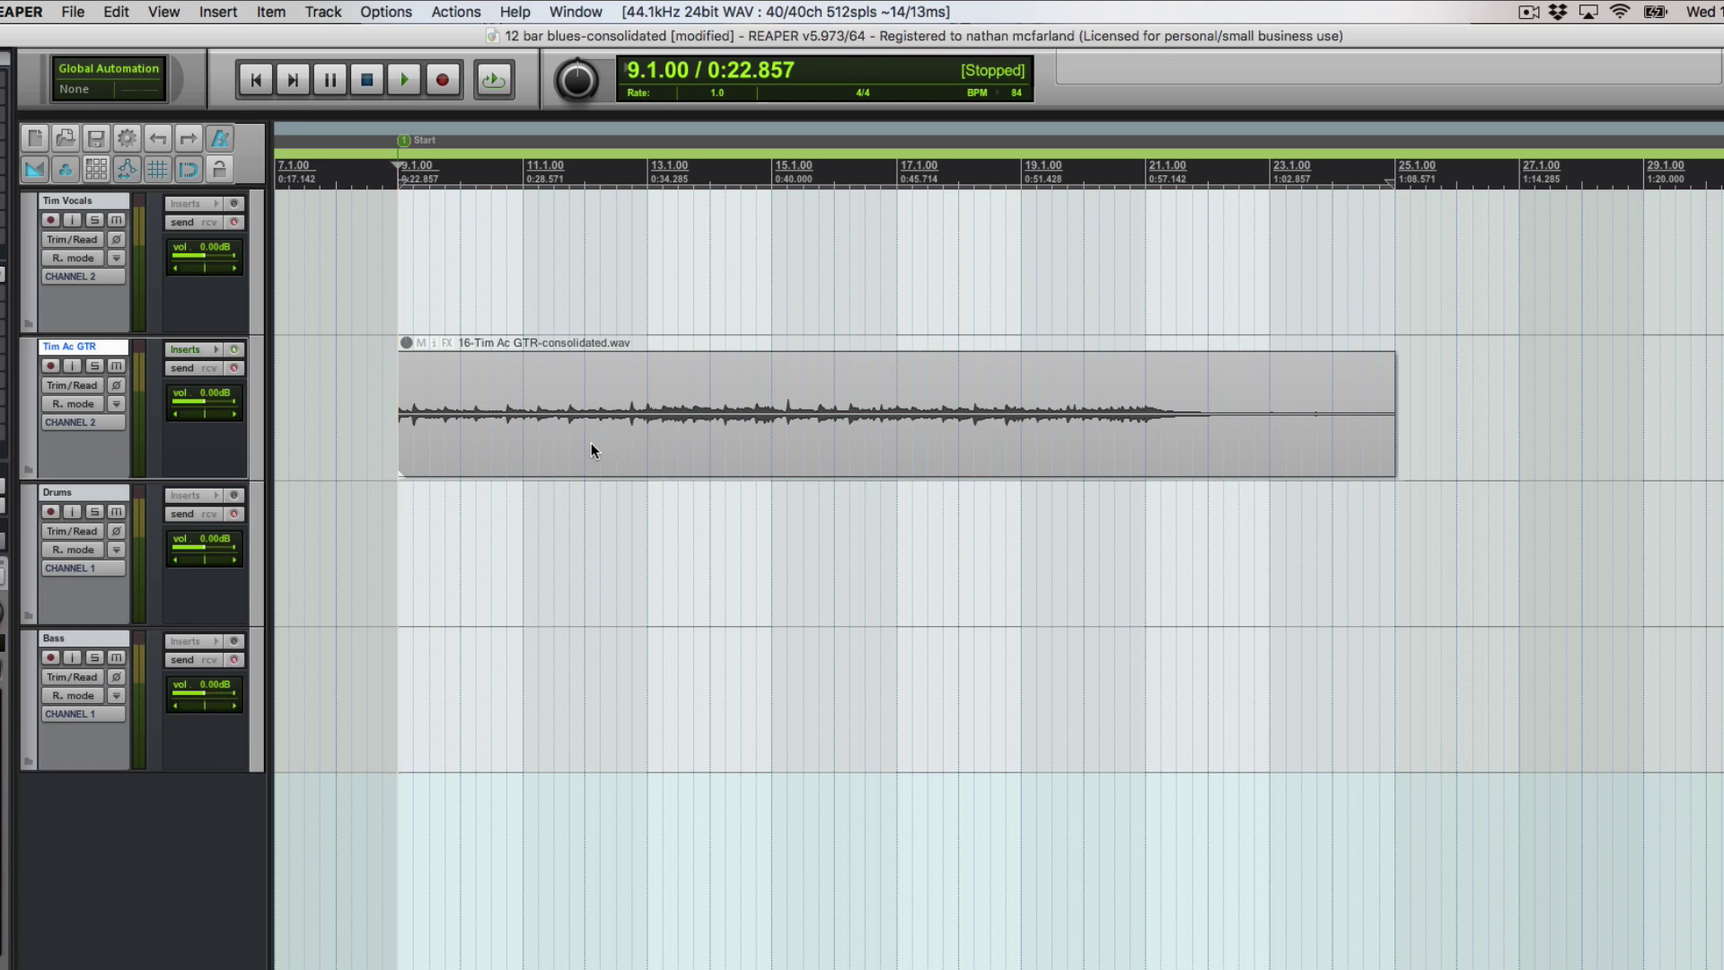
# Select the consolidated guitar item and reopen the Consolidate/Export tracks dialog.
pyautogui.moveTo(591, 449)
pyautogui.mouseDown()
pyautogui.moveTo(781, 458)
pyautogui.moveTo(595, 450)
pyautogui.mouseUp()
pyautogui.moveTo(1683, 35)
pyautogui.mouseDown()
pyautogui.moveTo(969, 551)
pyautogui.moveTo(1711, 33)
pyautogui.moveTo(1679, 33)
pyautogui.mouseUp()
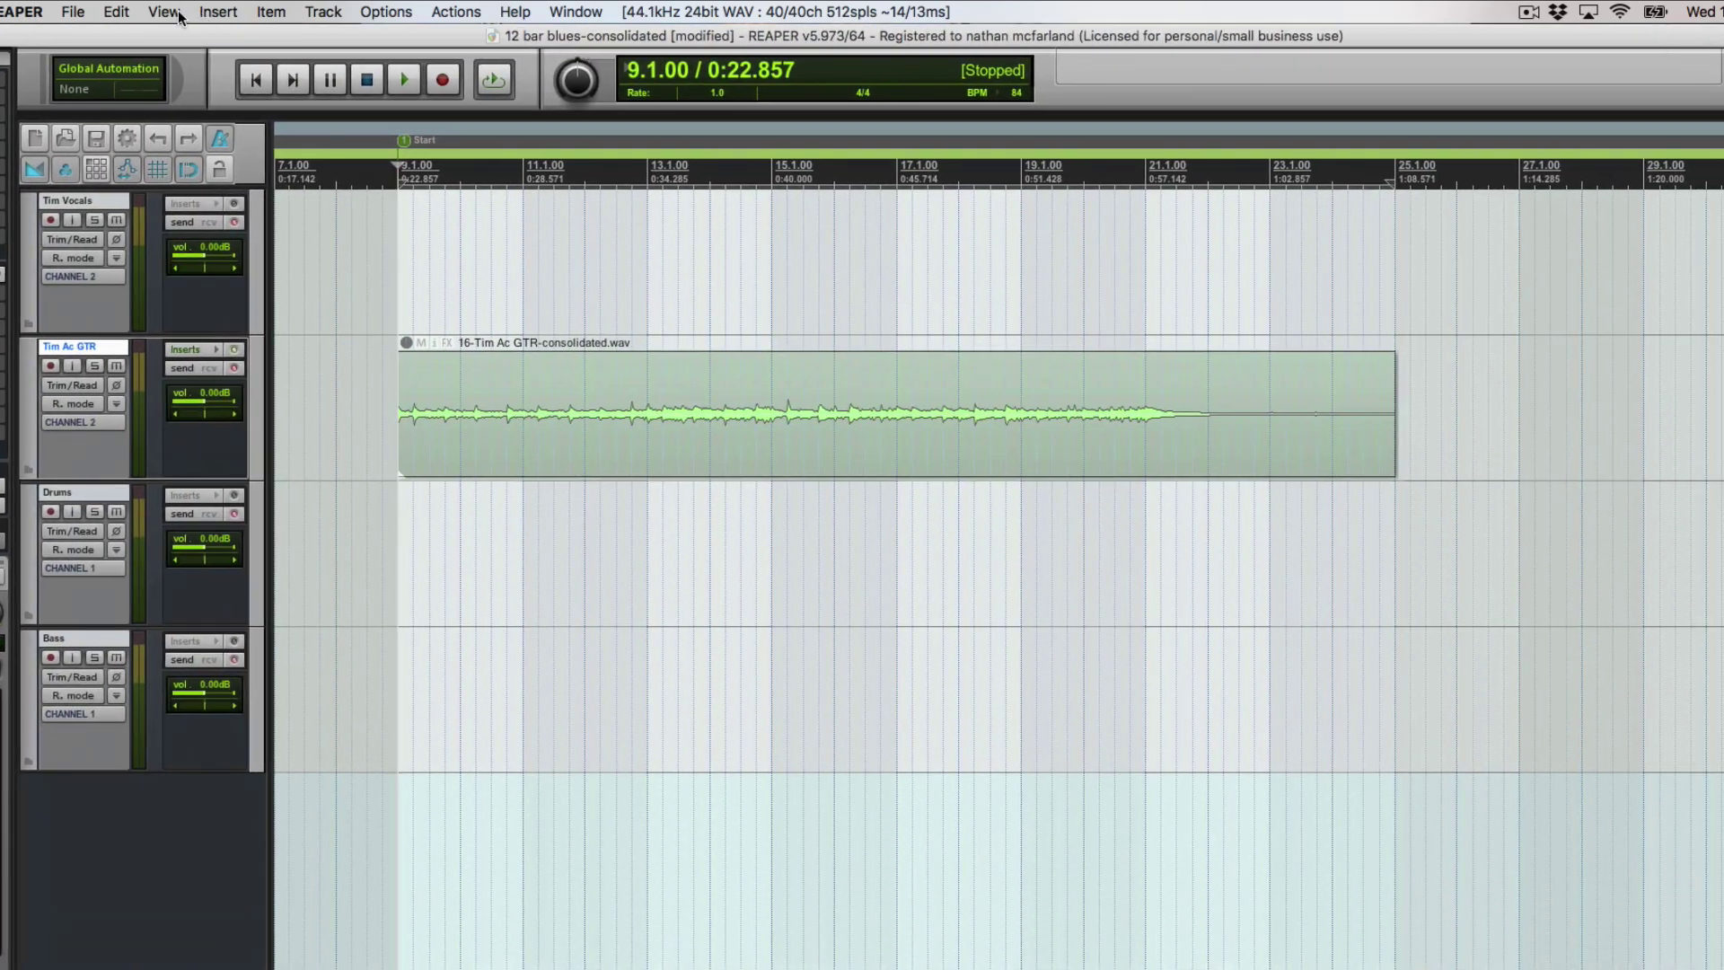
pyautogui.click(74, 11)
pyautogui.click(92, 352)
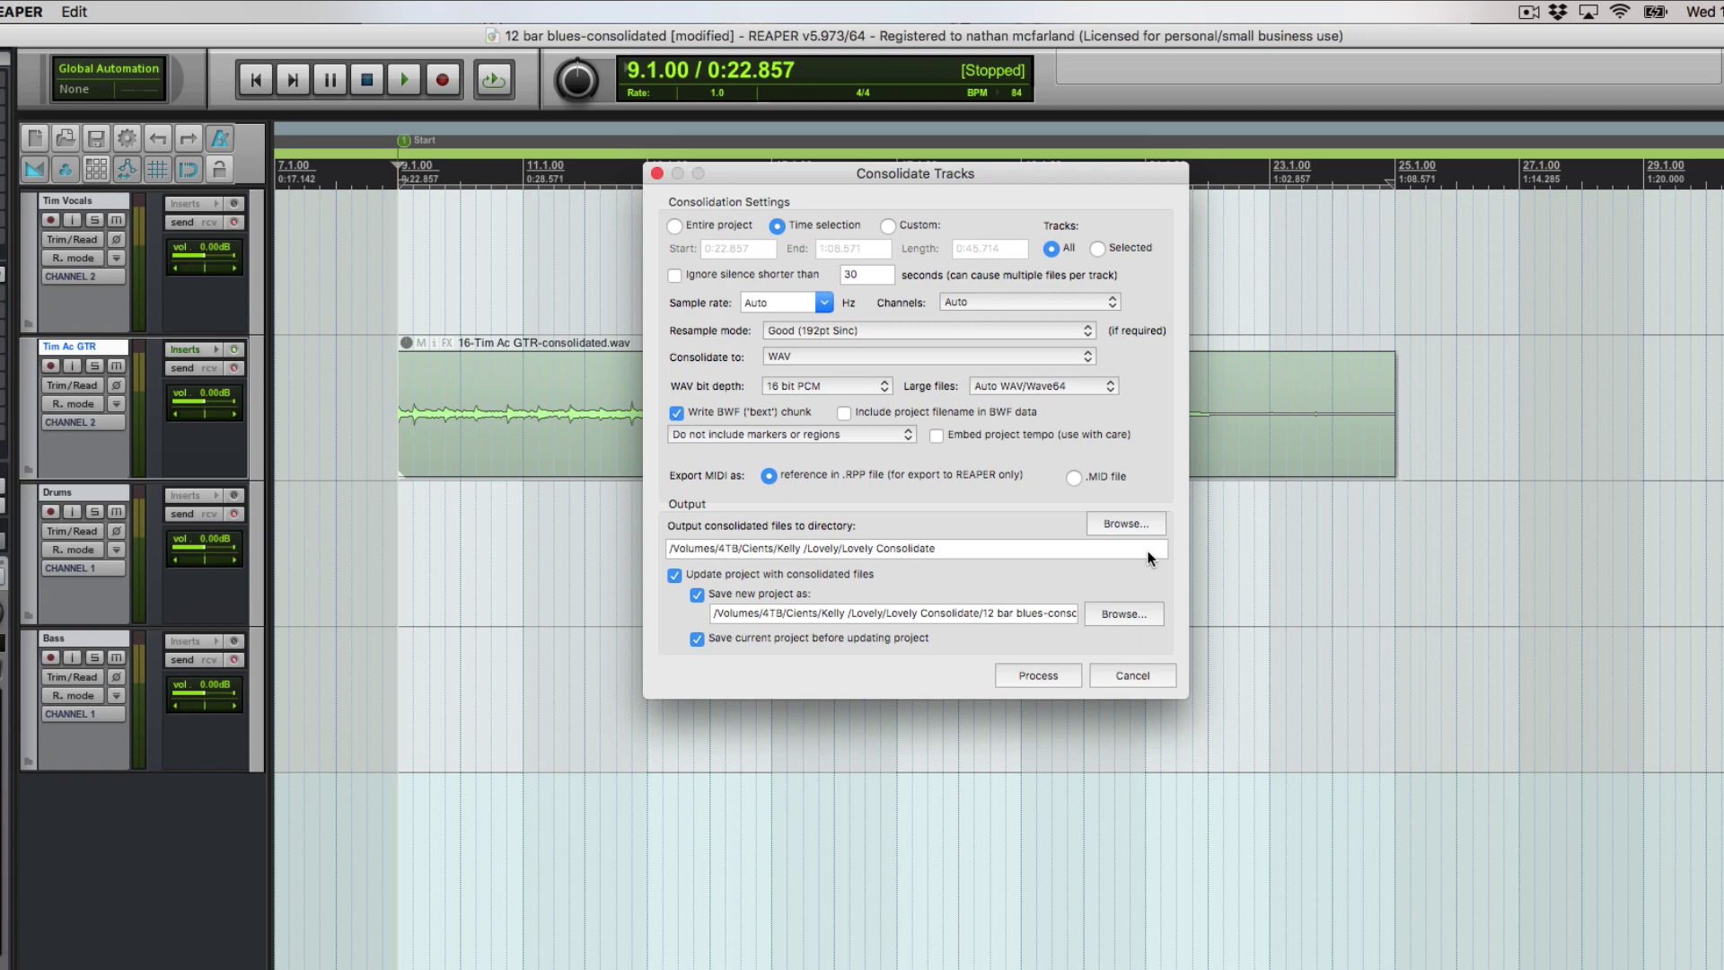
# Set the output directory to the 12 bar blues folder and run the consolidation.
pyautogui.click(1123, 524)
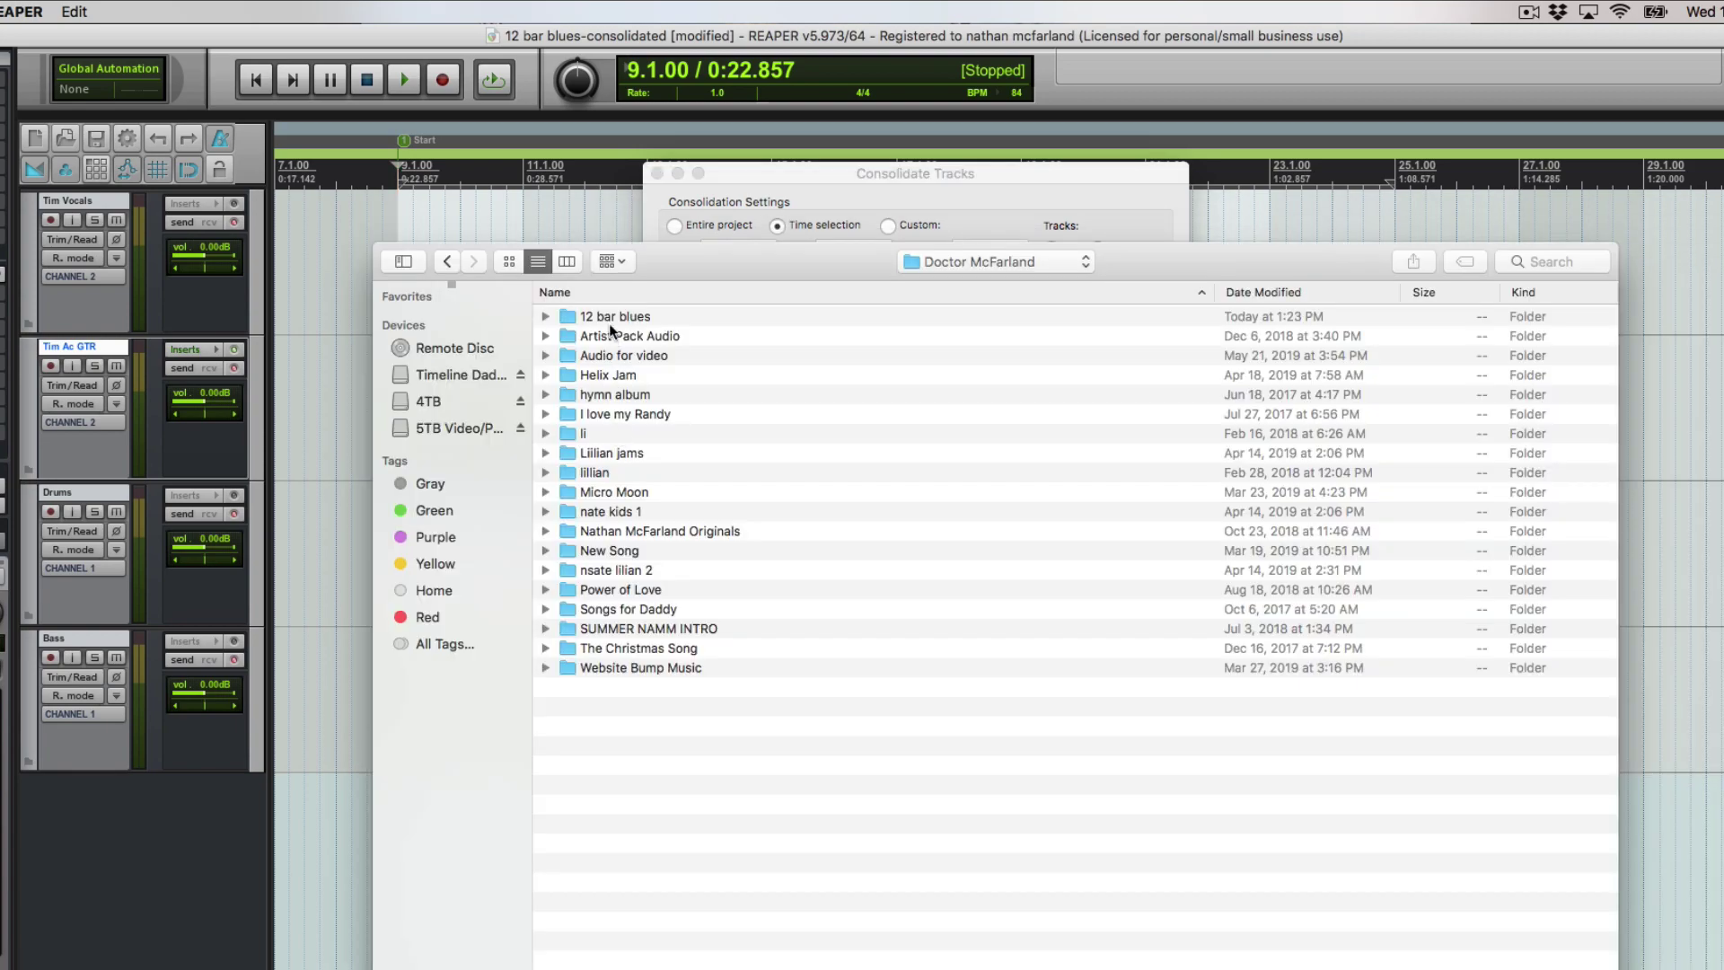
pyautogui.doubleClick(606, 315)
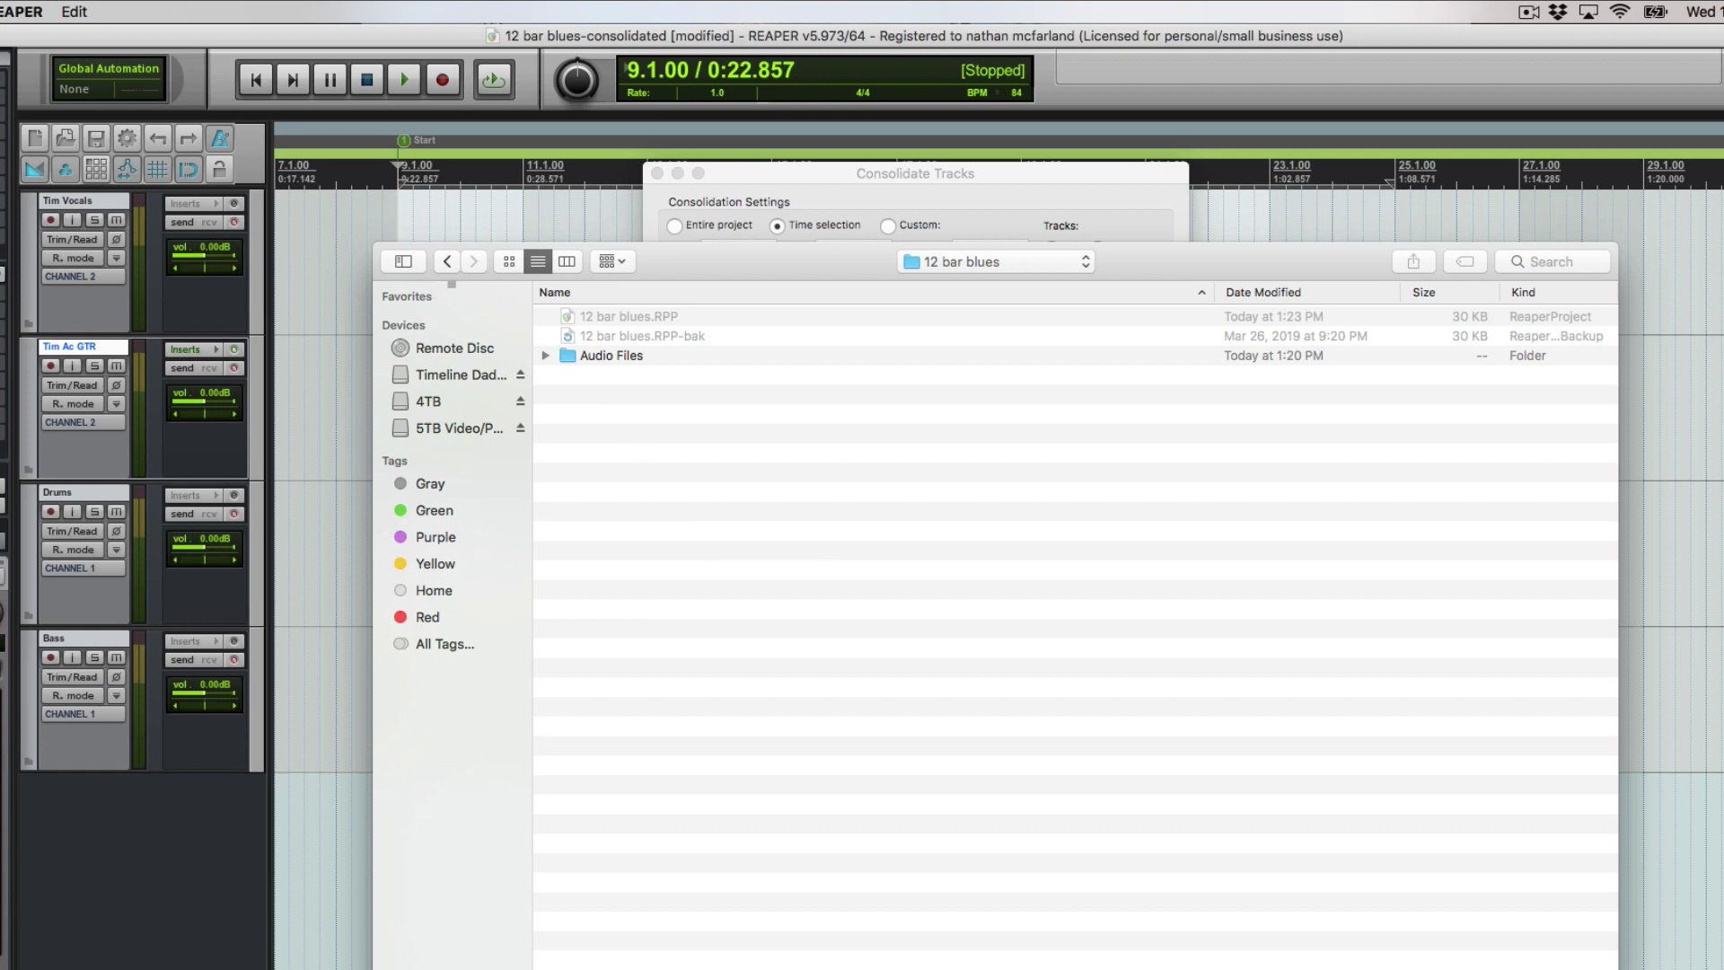
pyautogui.press('Return')
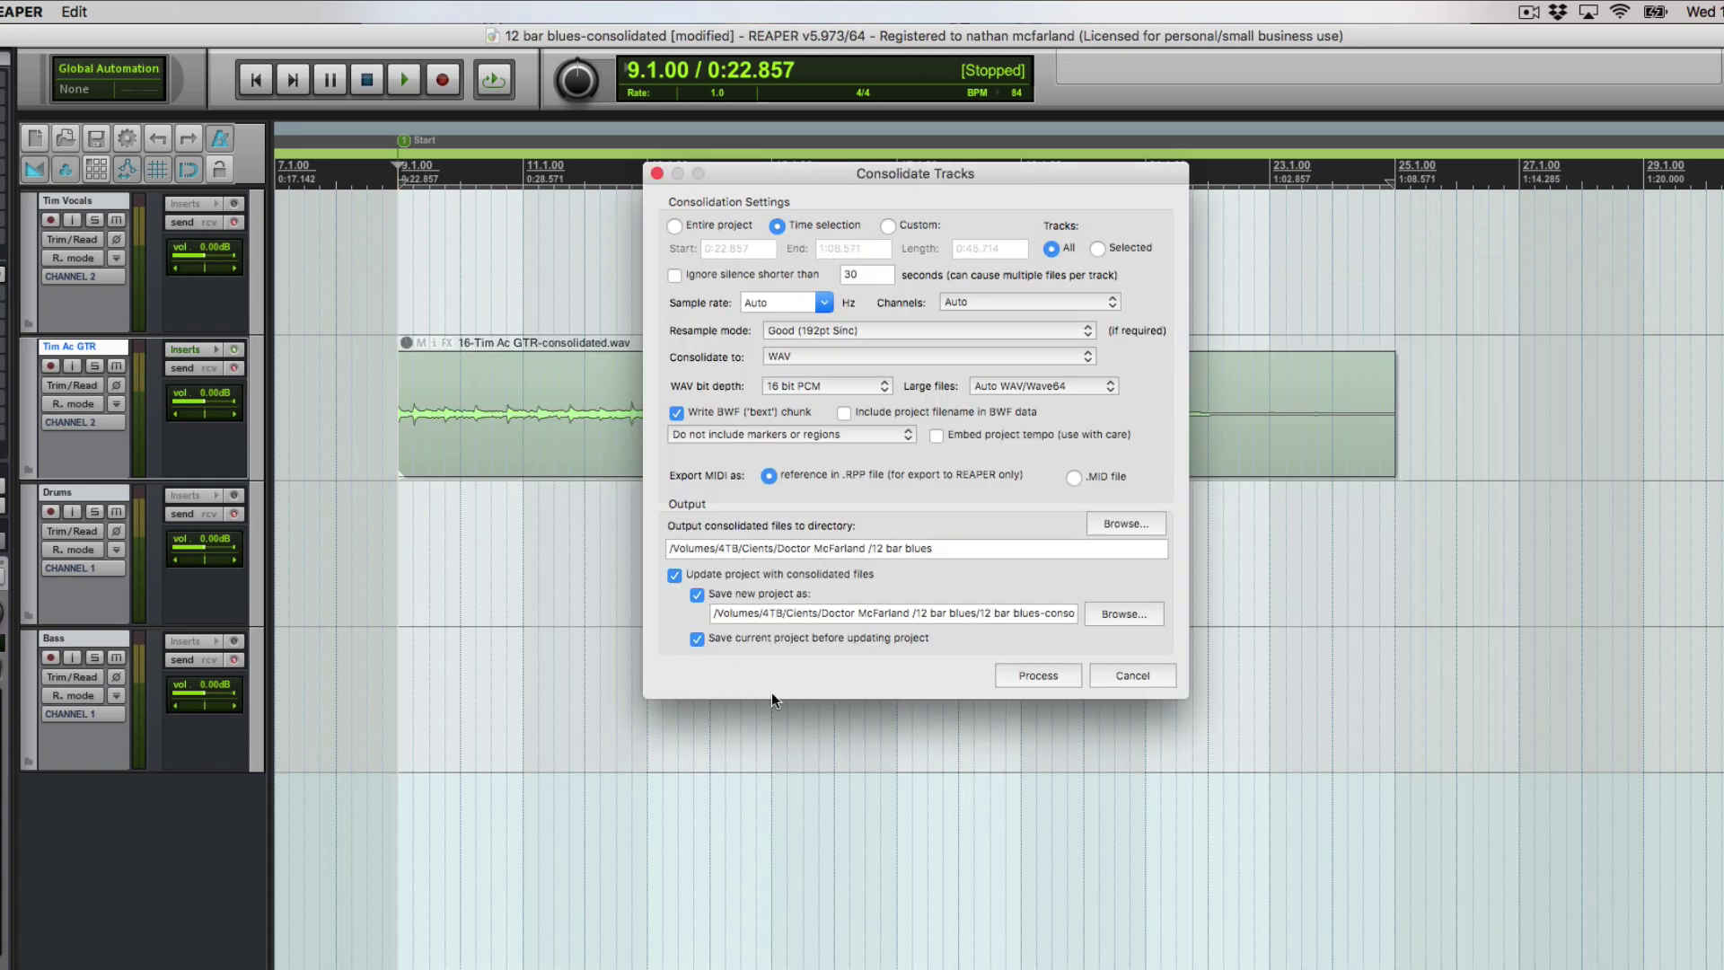
pyautogui.click(1077, 674)
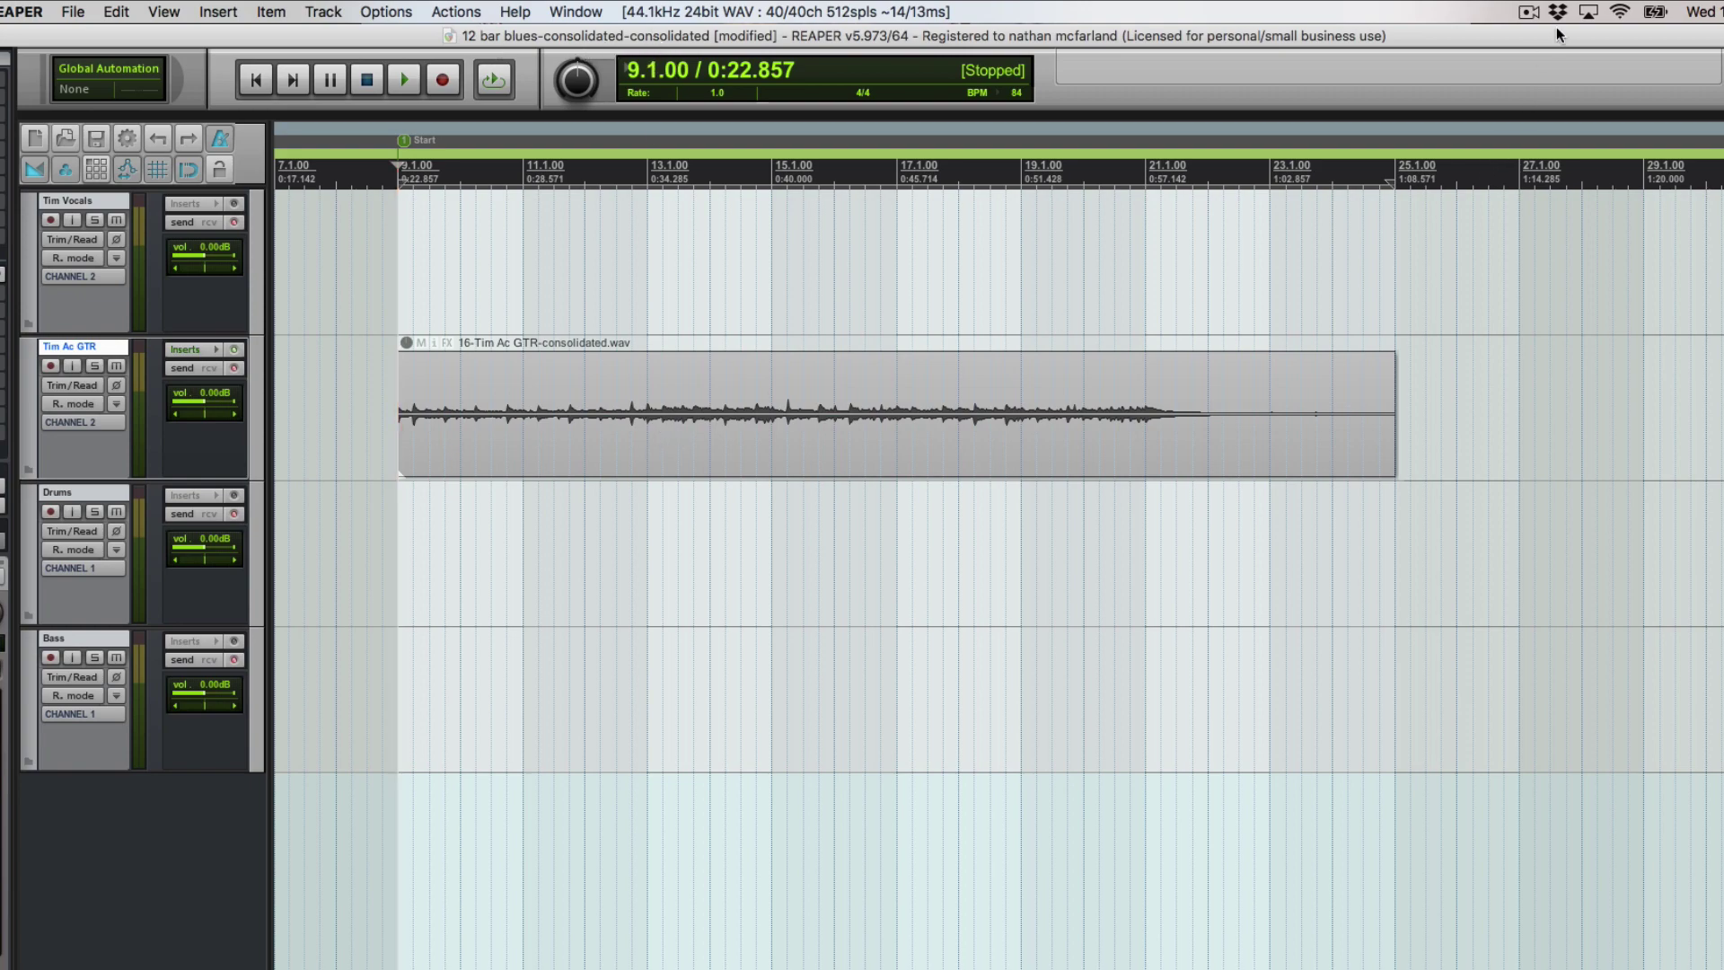
pyautogui.moveTo(1557, 34); pyautogui.dragTo(945, 615)
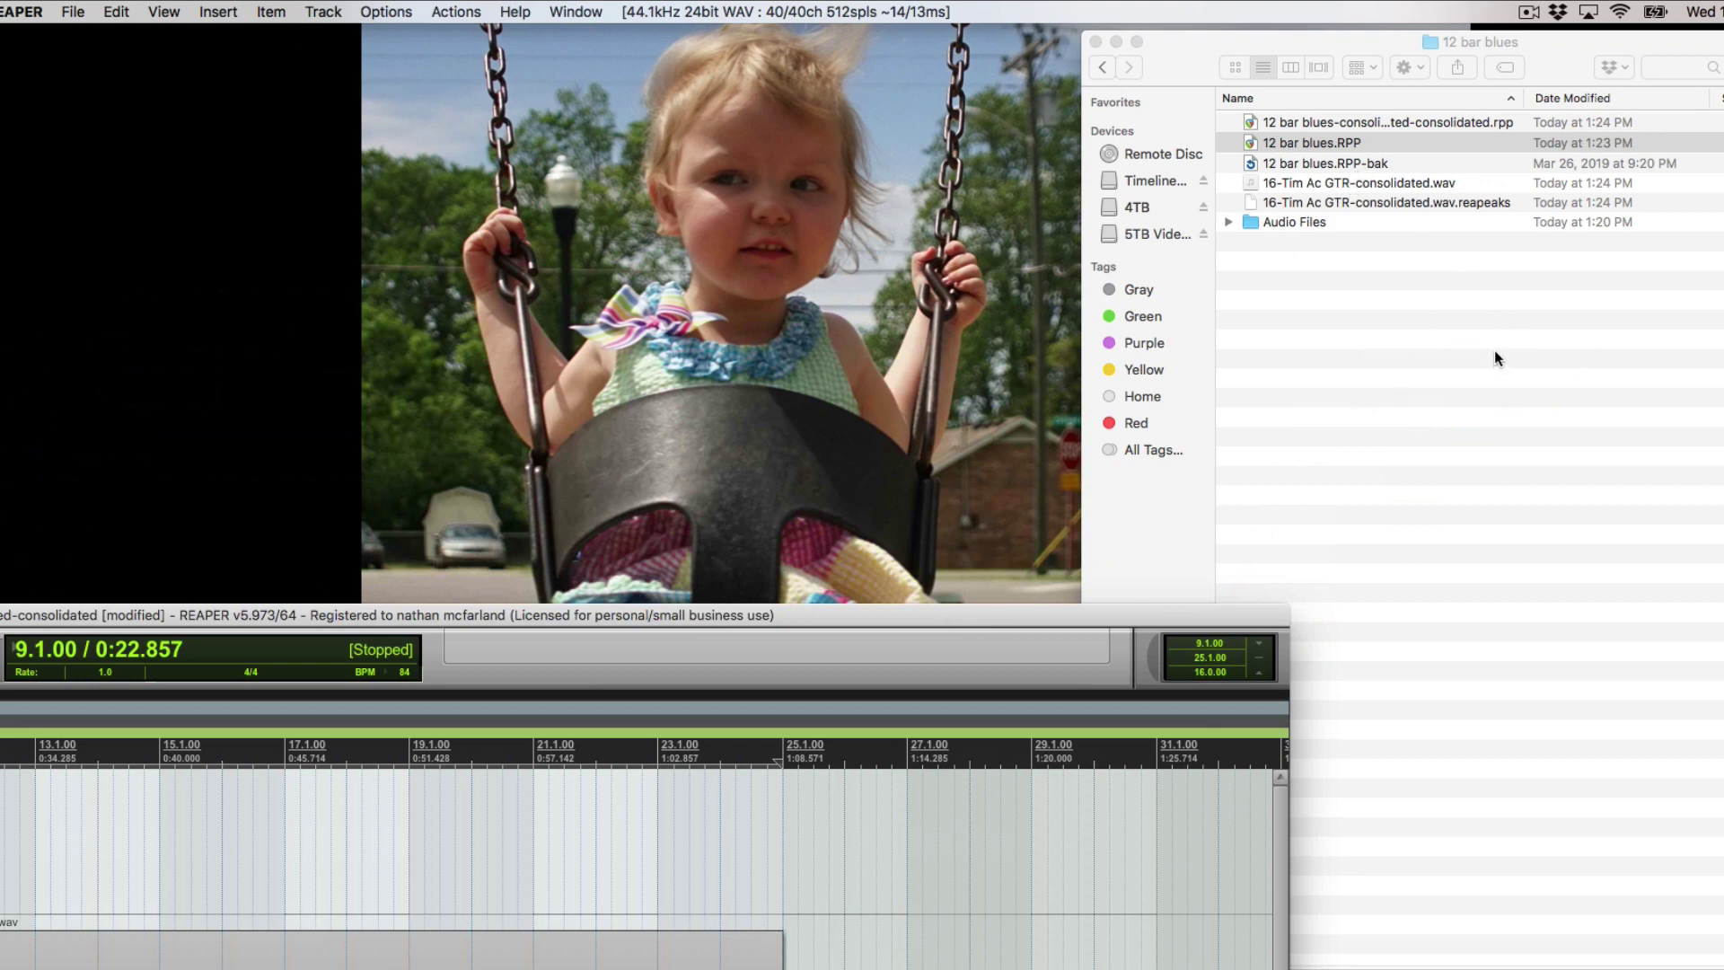
pyautogui.click(1253, 72)
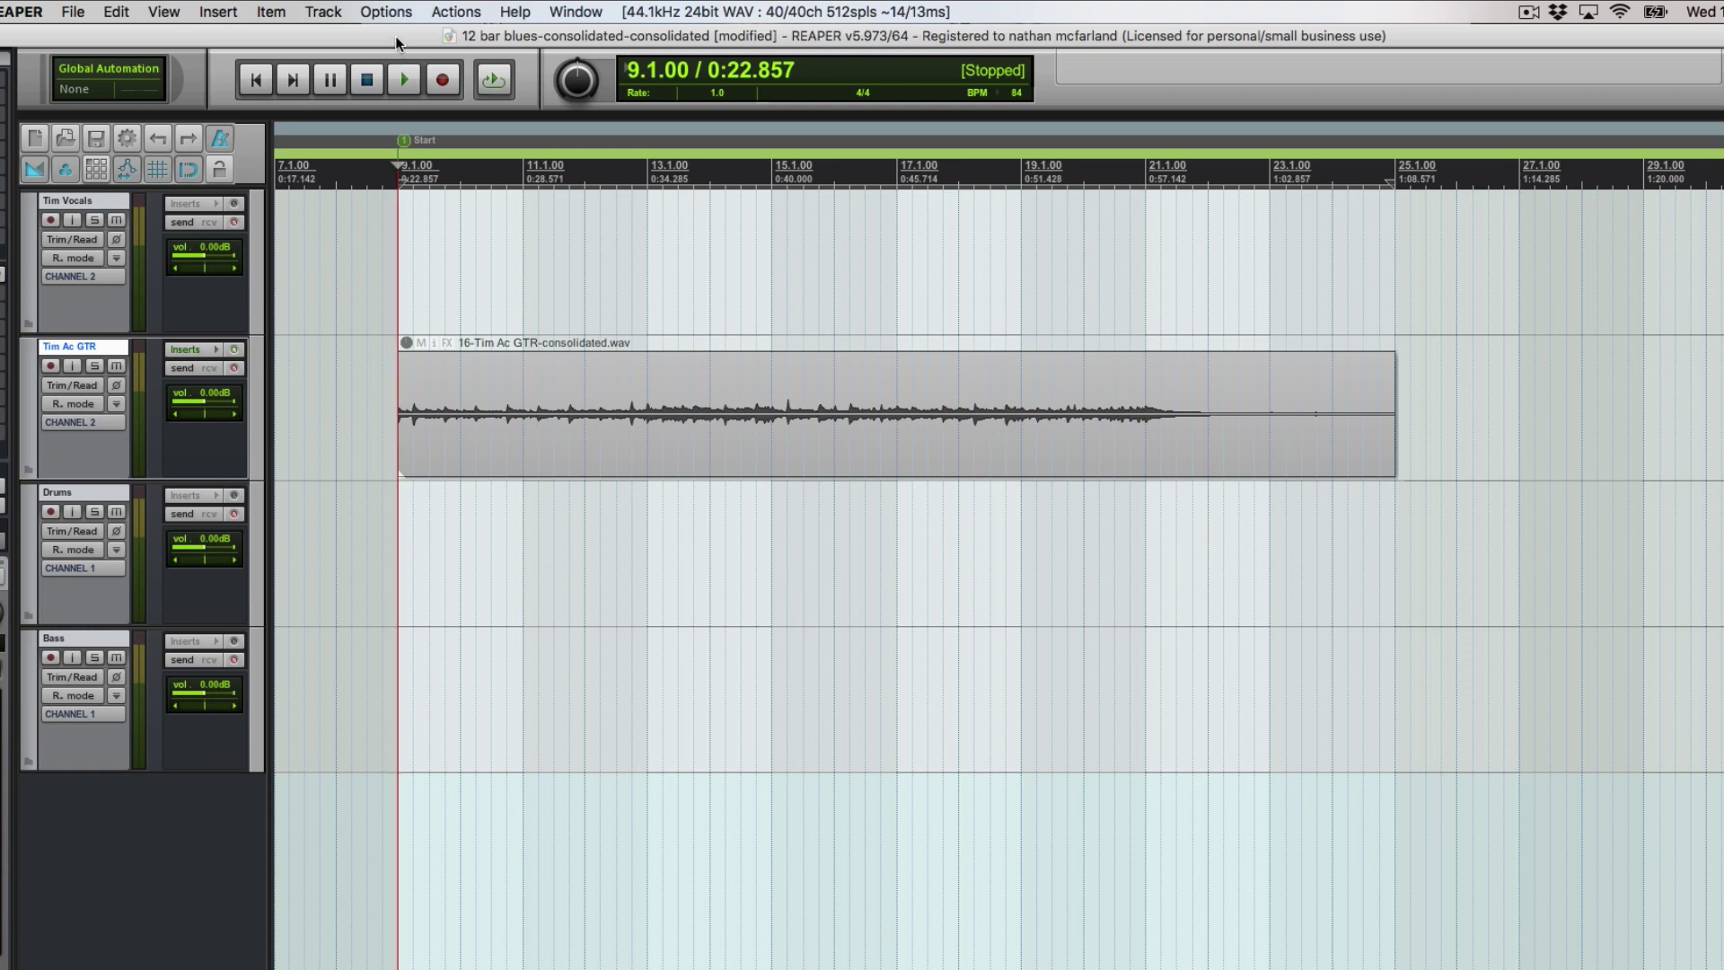
pyautogui.click(72, 12)
pyautogui.click(103, 353)
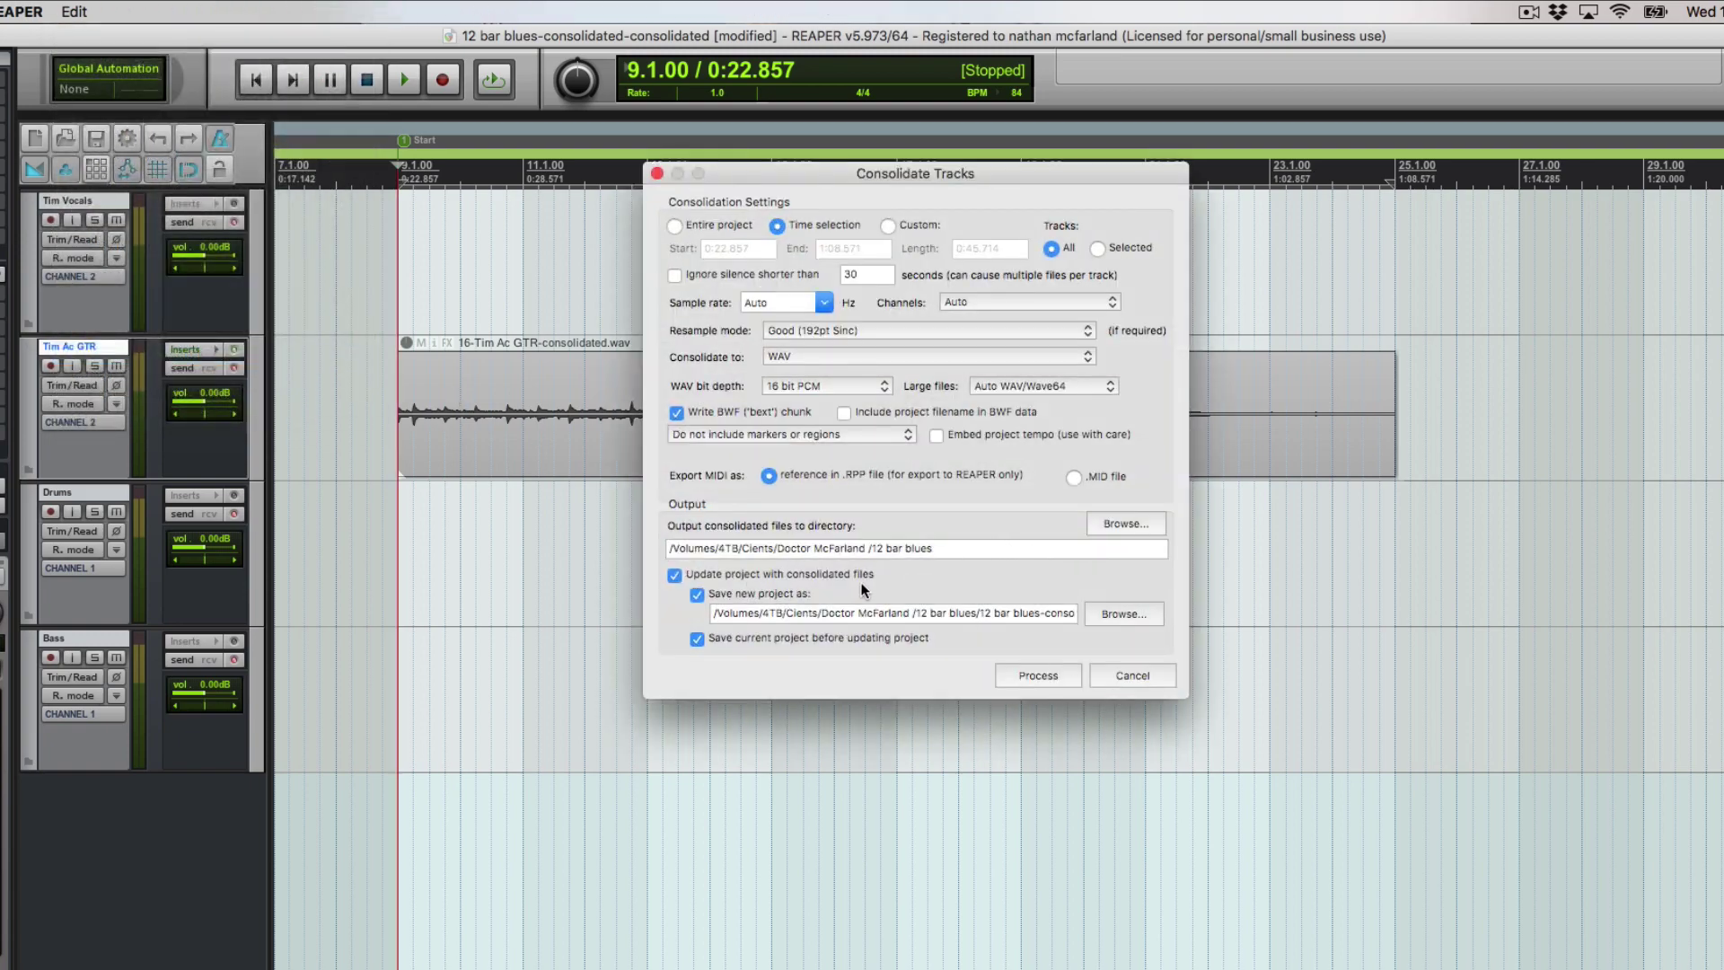
pyautogui.click(1134, 679)
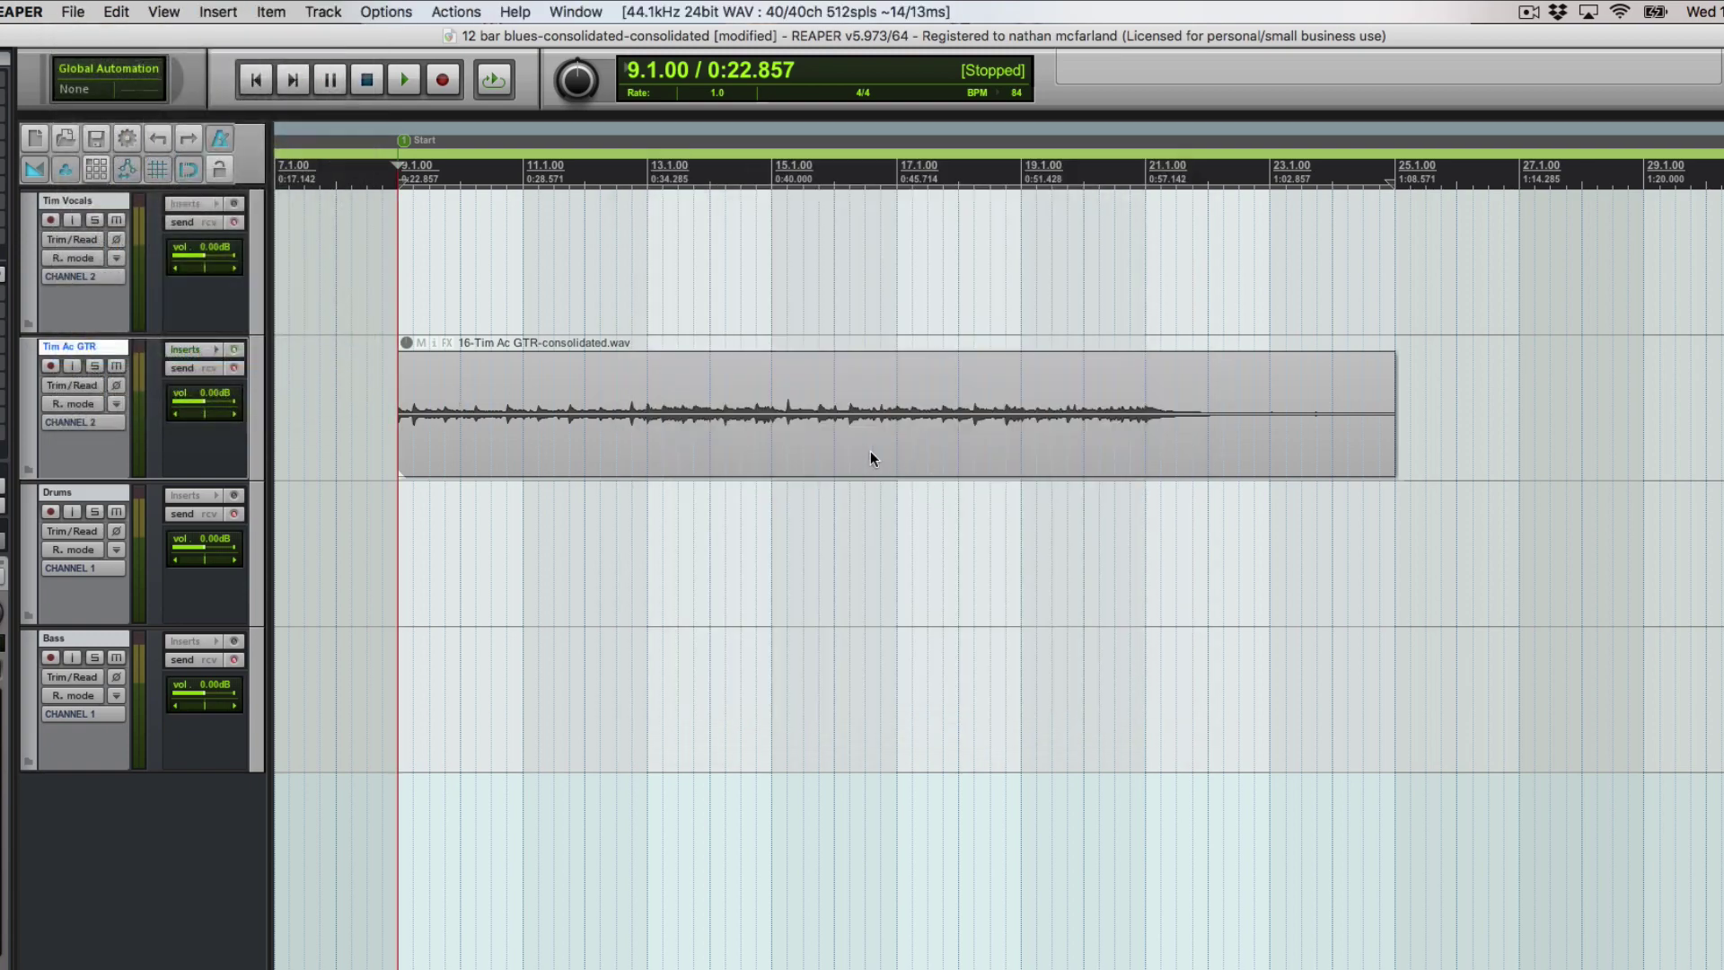